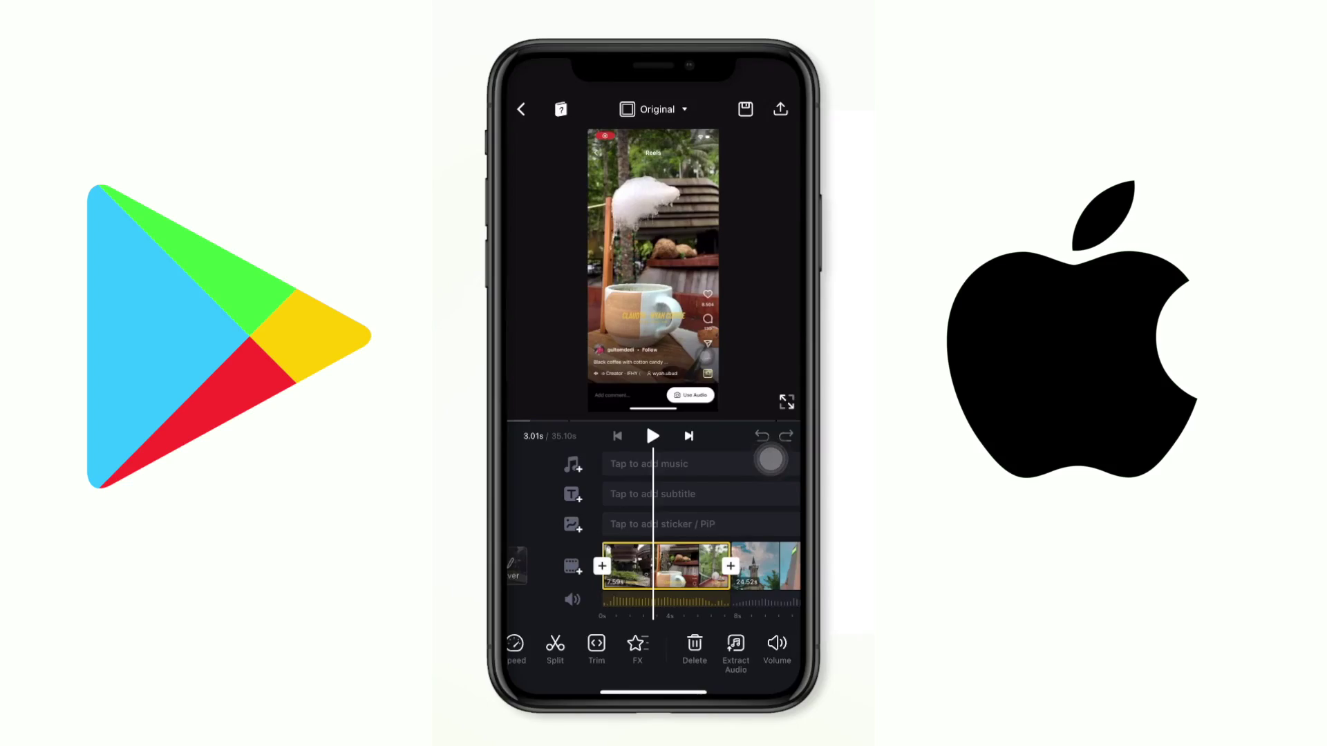
Step: Bring up the Pcmacstore VN page and highlight its 'VN - Video Editor for PC and Mac' title
left_click(770, 460)
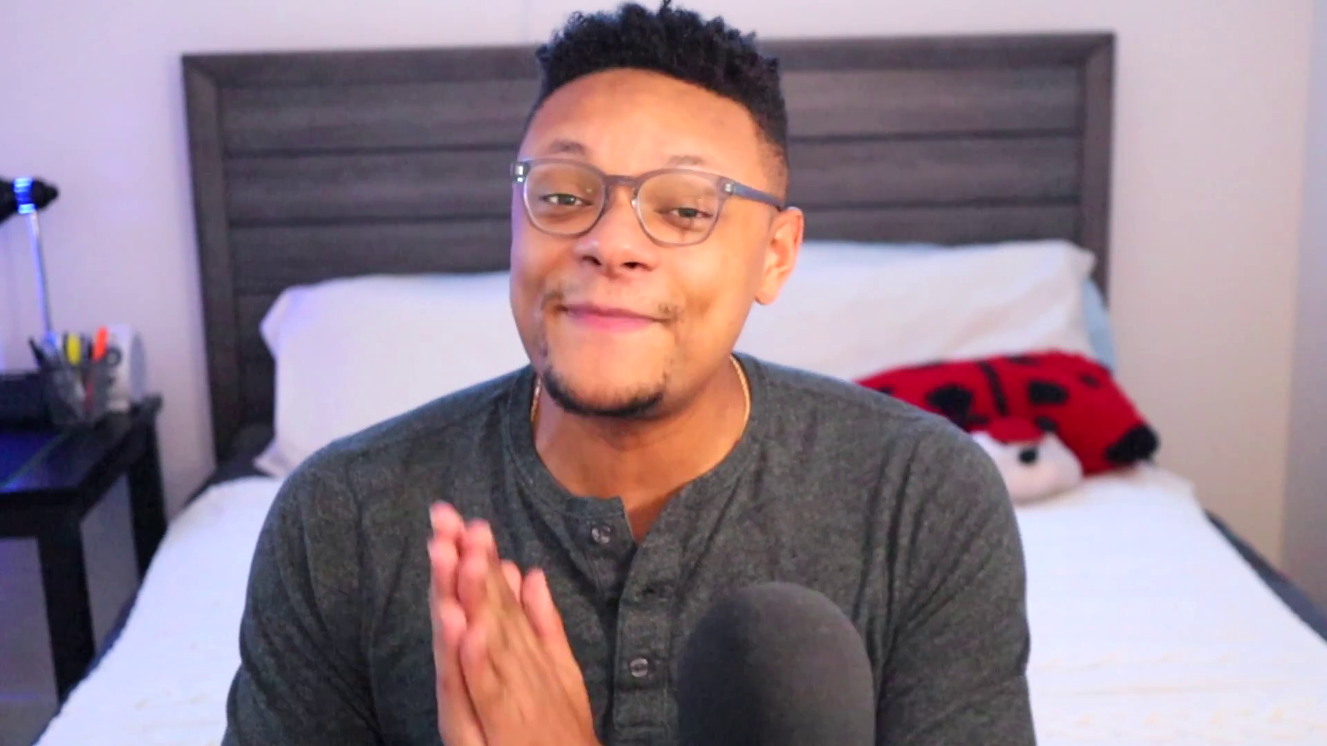
left_click_drag(409, 191, 603, 190)
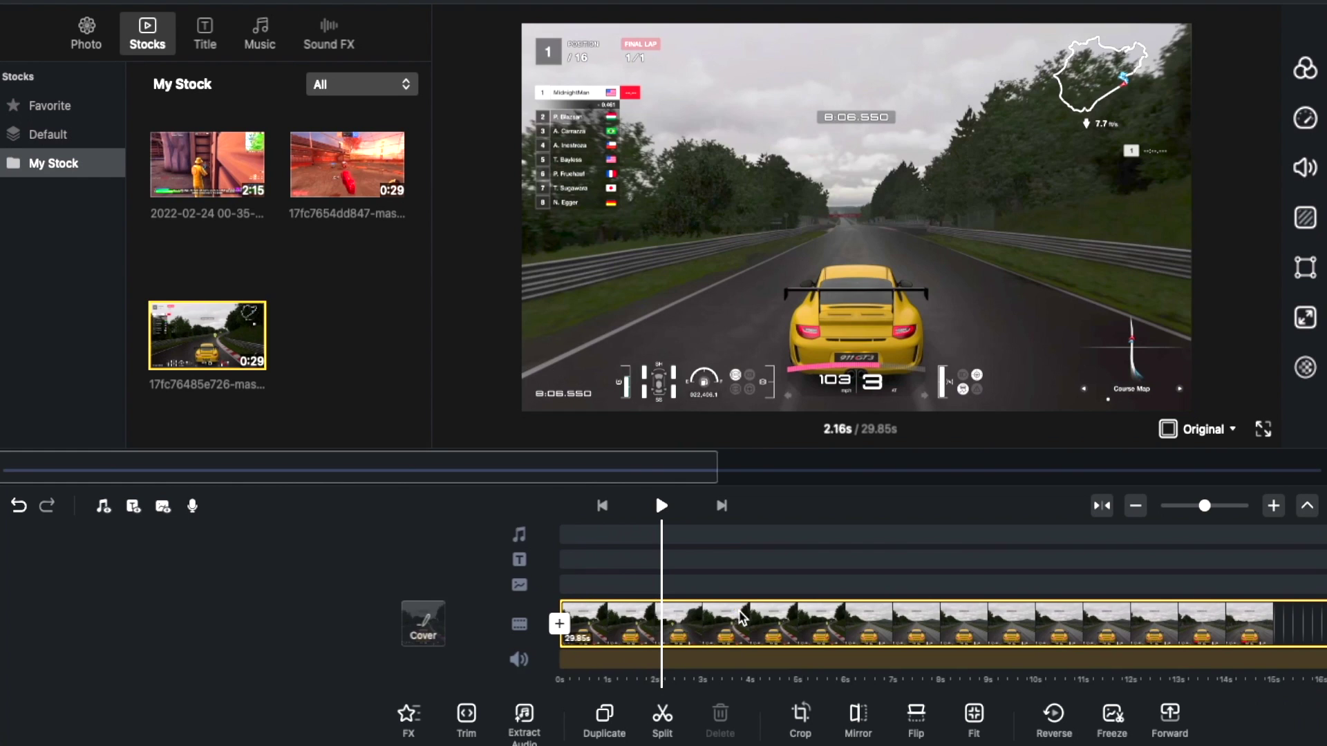
Step: Import three video clips into My Stock and record an 11.83-second voice-over
scroll(742, 617, "right", 5)
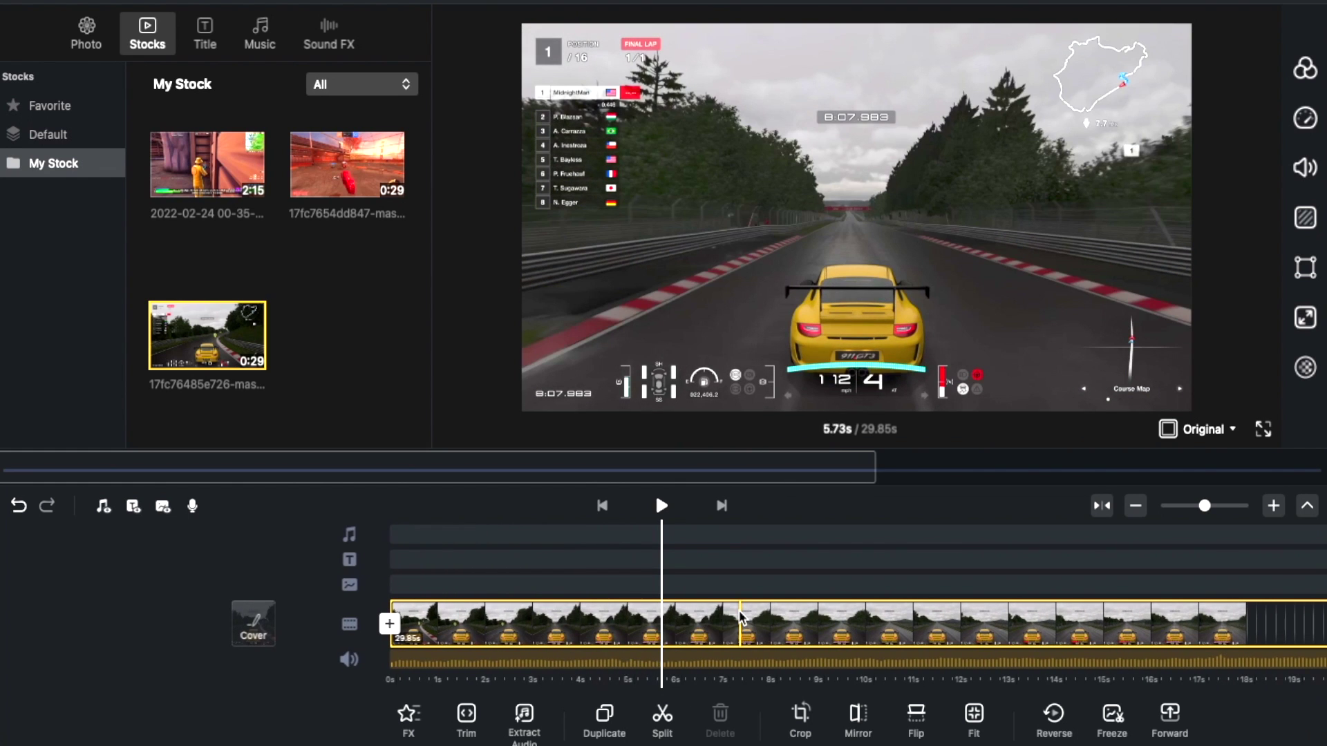
scroll(741, 617, "right", 5)
scroll(741, 617, "right", 5)
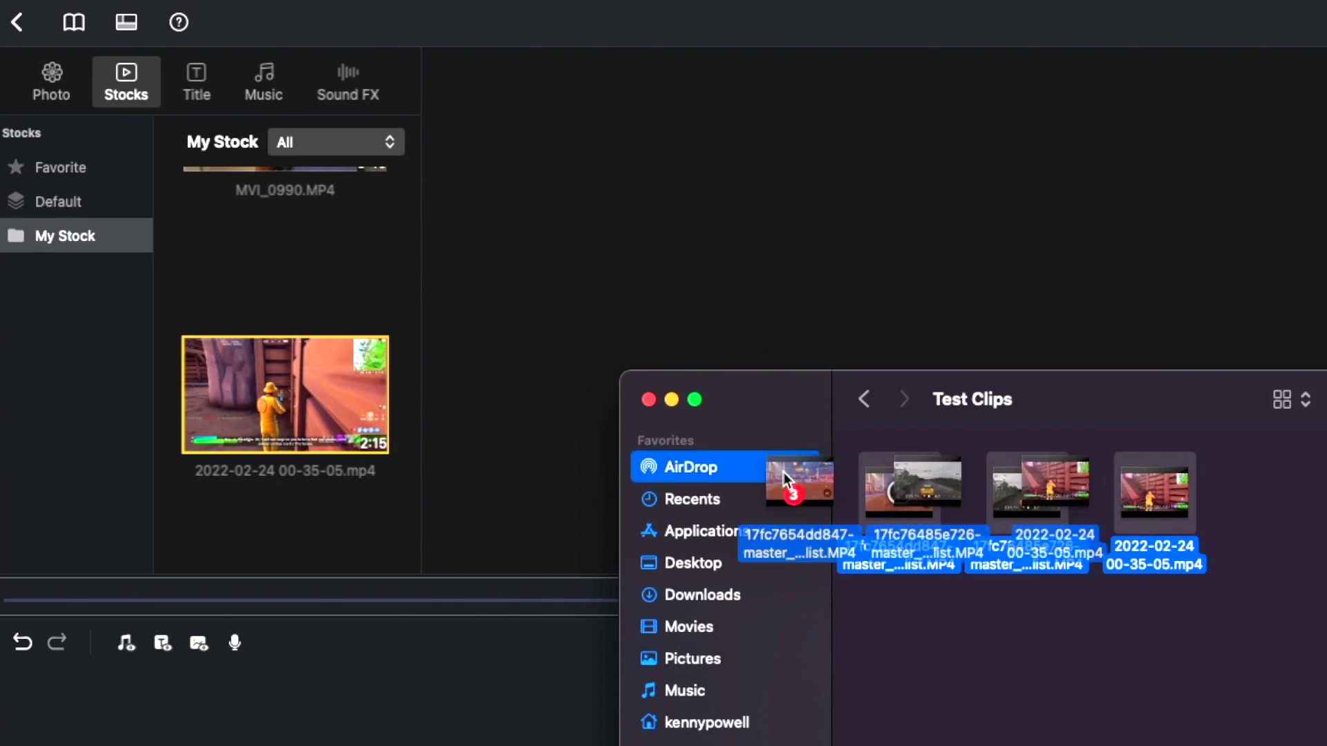
left_click_drag(785, 466, 243, 495)
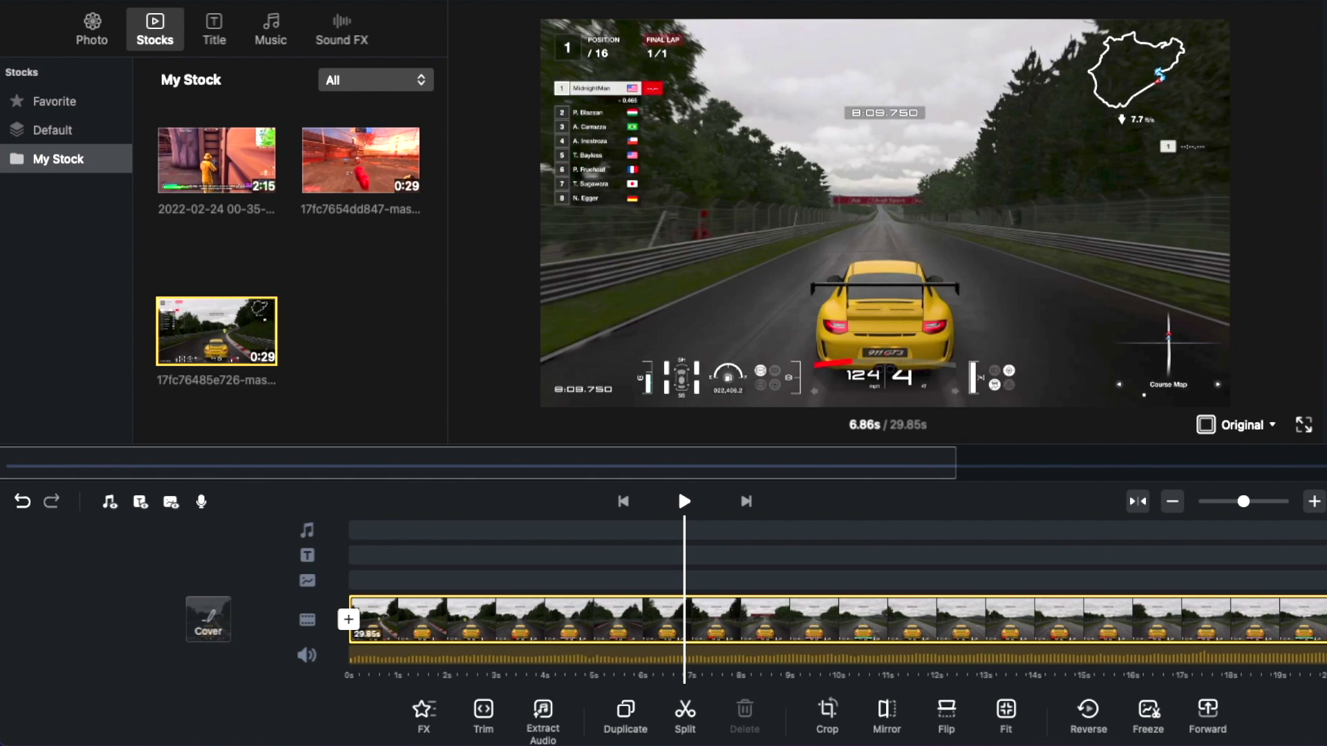
left_click(201, 503)
left_click(686, 656)
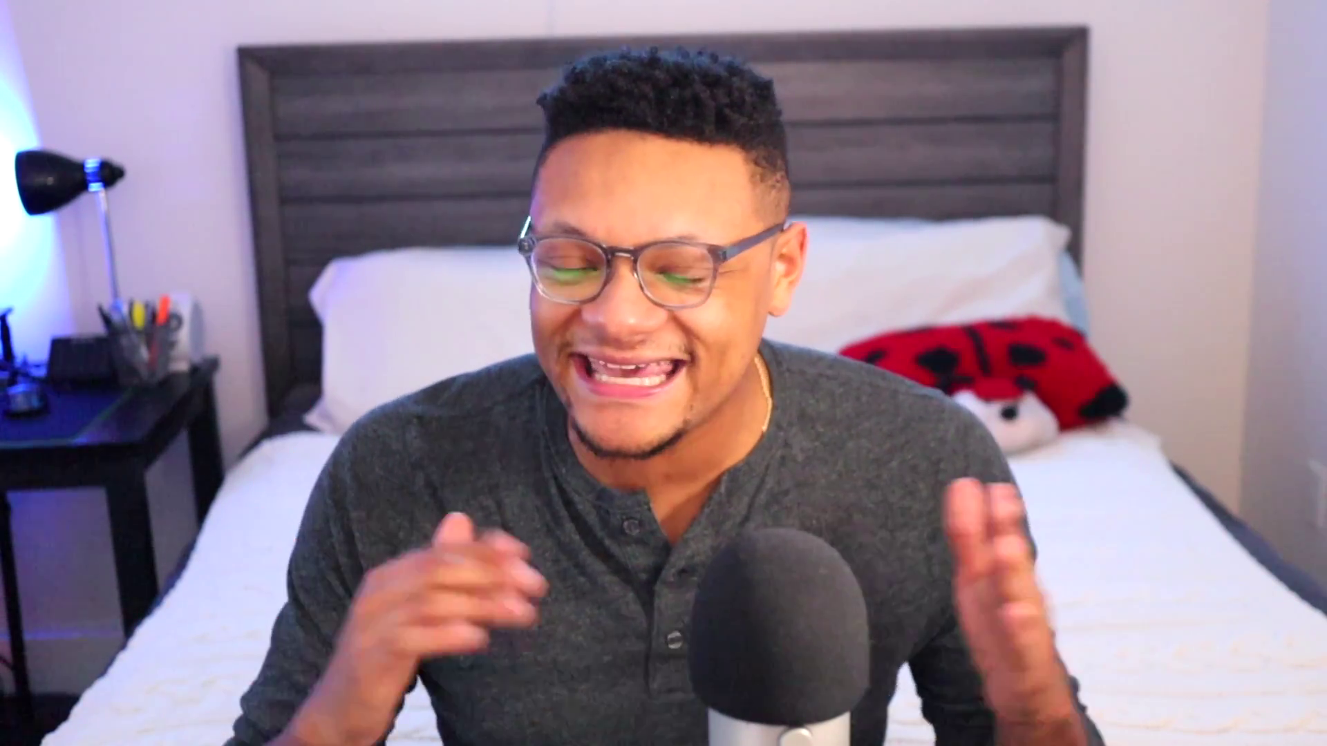
Step: Add keyframes around 18–20 s on the racing clip and resize it in the preview
left_click(639, 563)
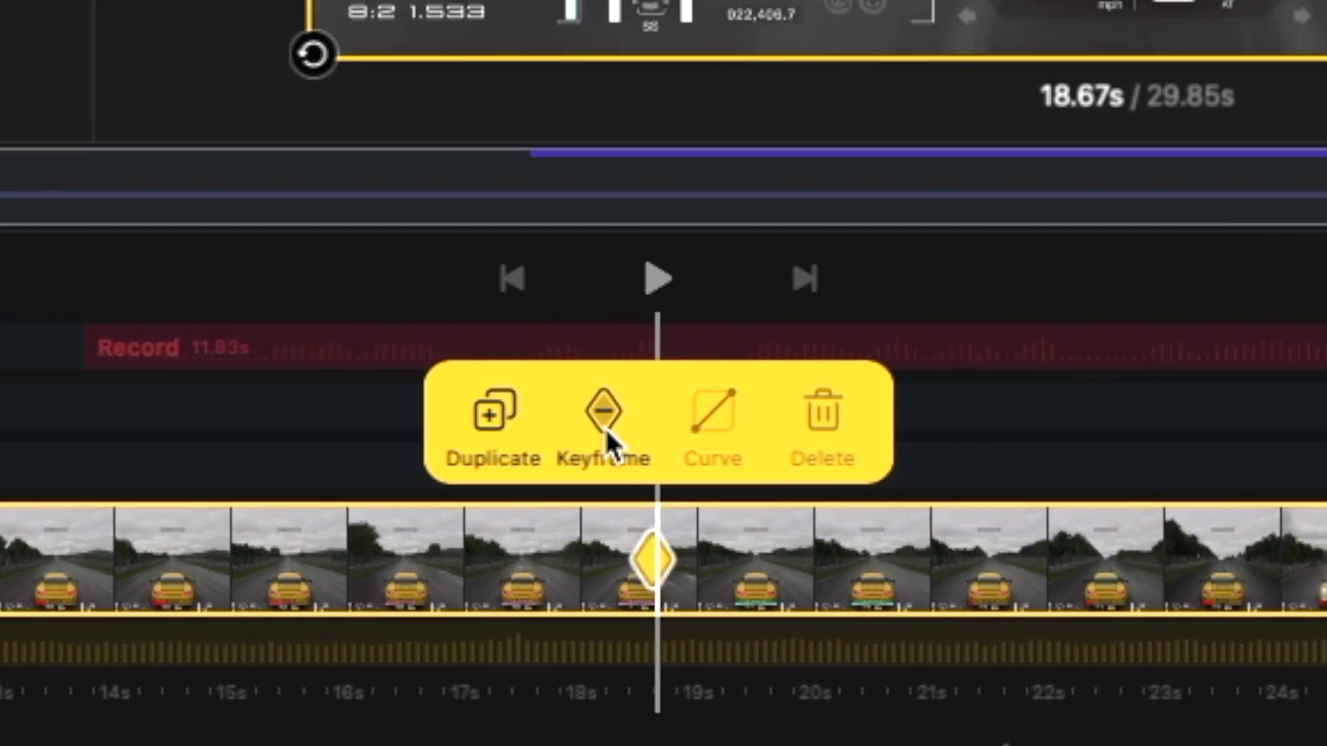
left_click(639, 563)
left_click_drag(1169, 369, 1190, 411)
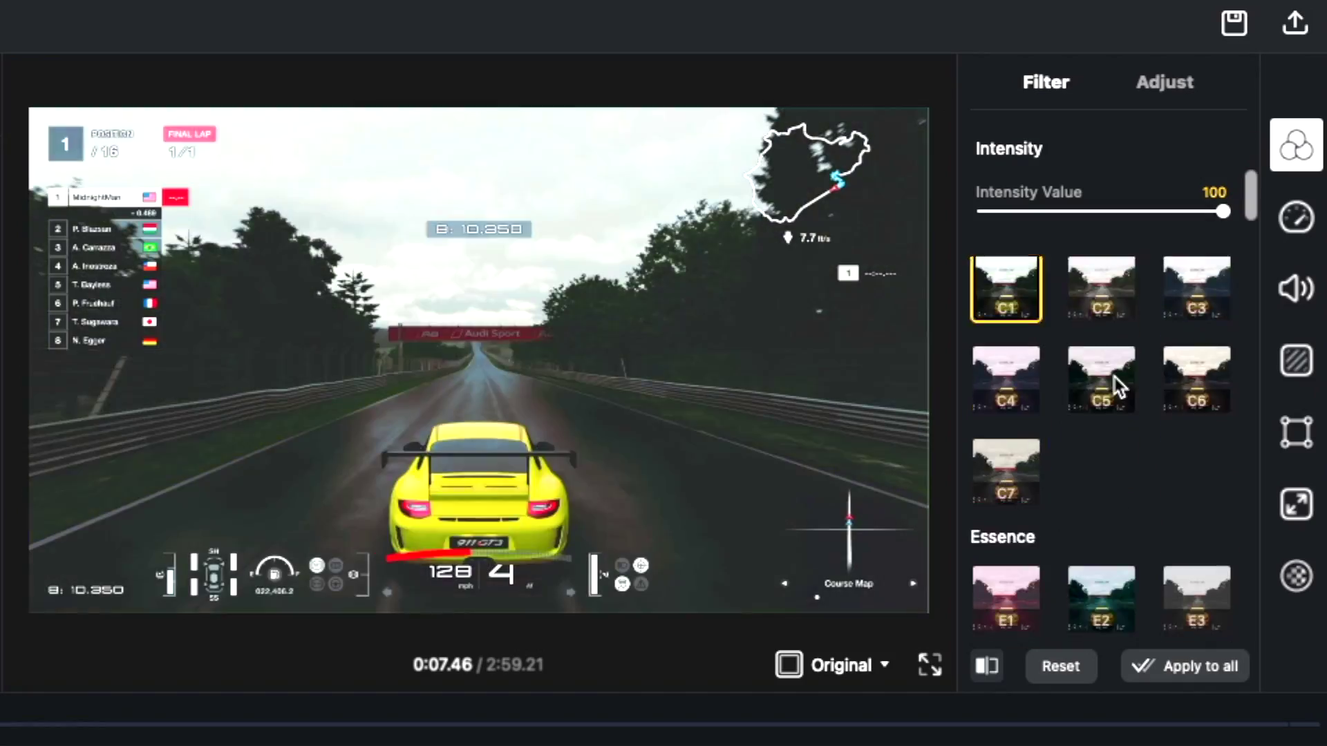
Step: Apply the grayscale Fo1 fog filter, browse Sound FX, and extend the creator clip's section to 15.38 s
scroll(1106, 387, "down", 5)
left_click(1000, 392)
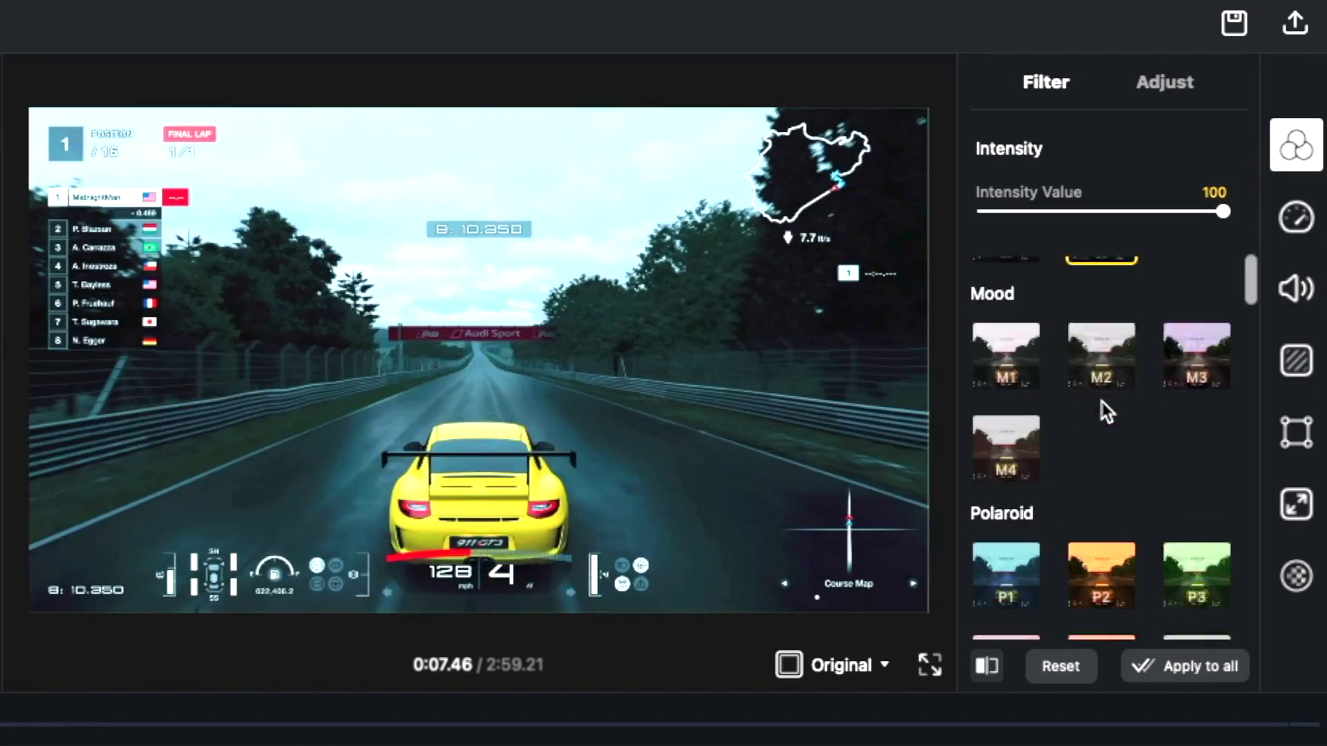
type("d")
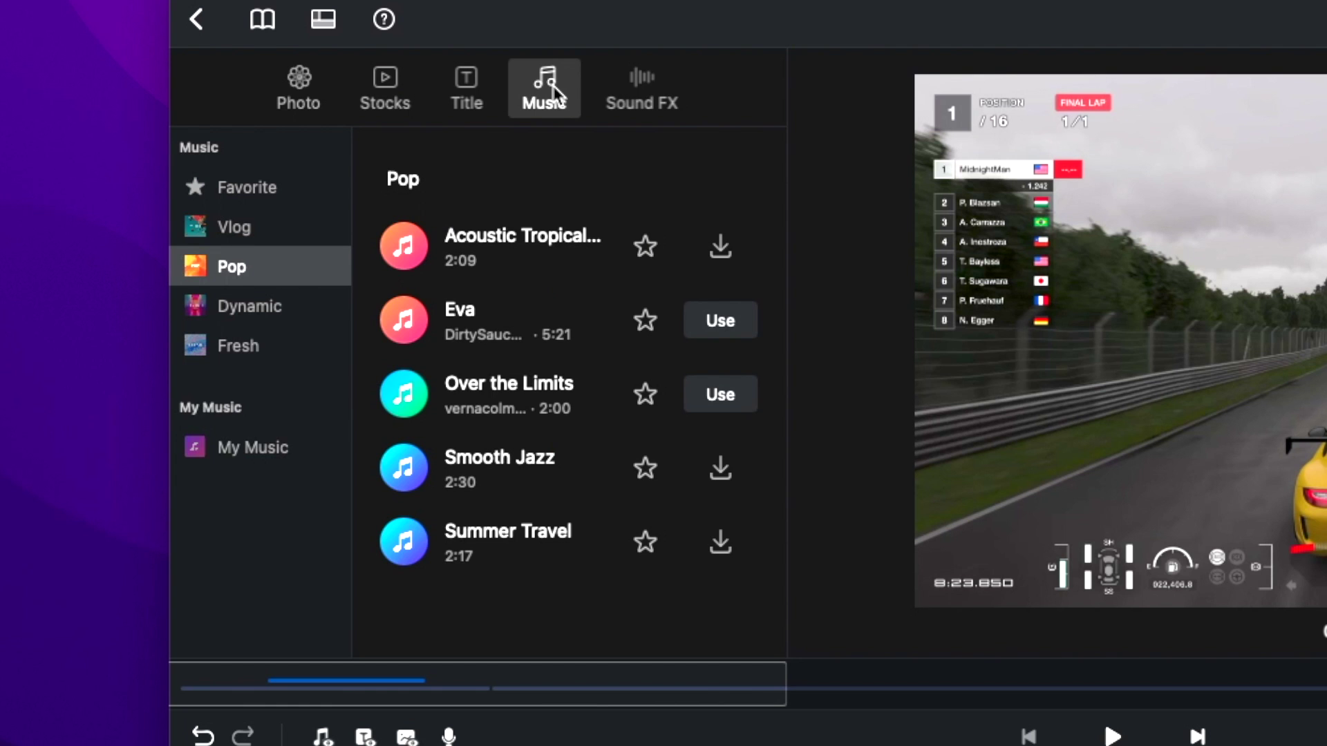
left_click(639, 93)
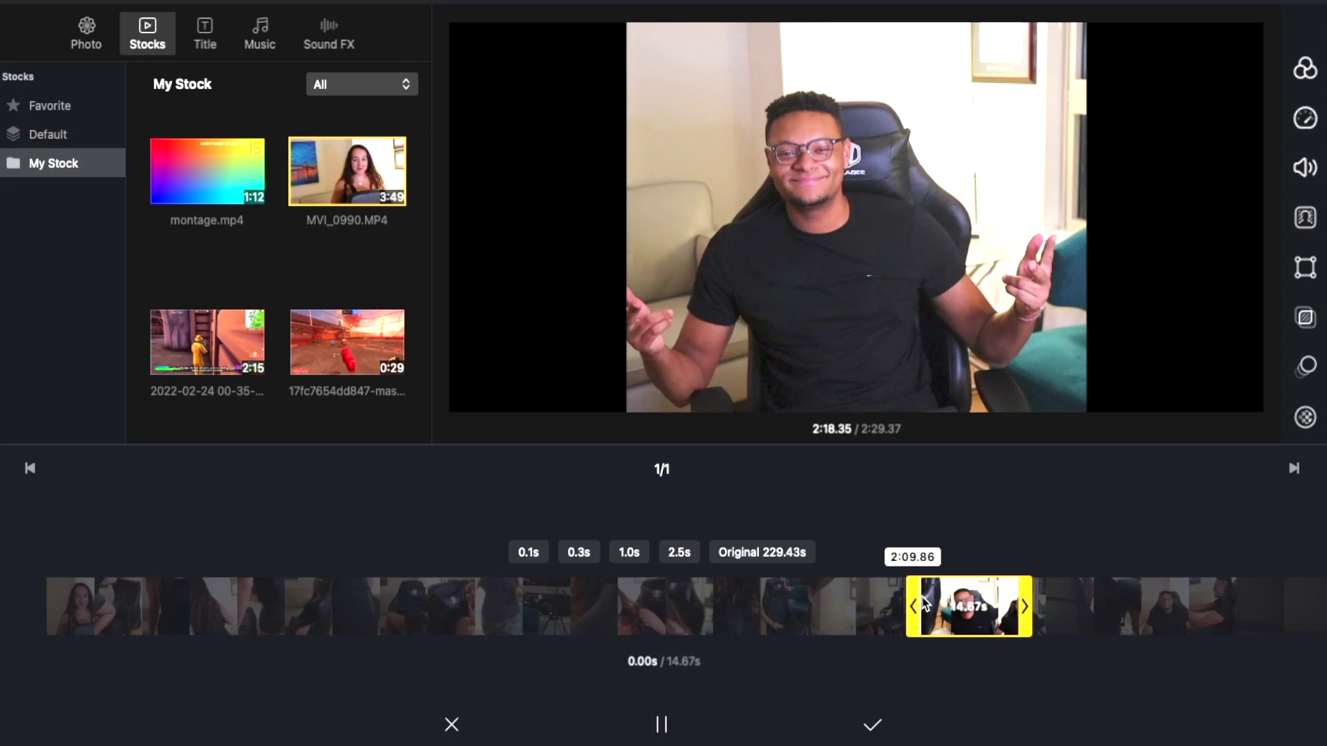
left_click_drag(924, 605, 919, 603)
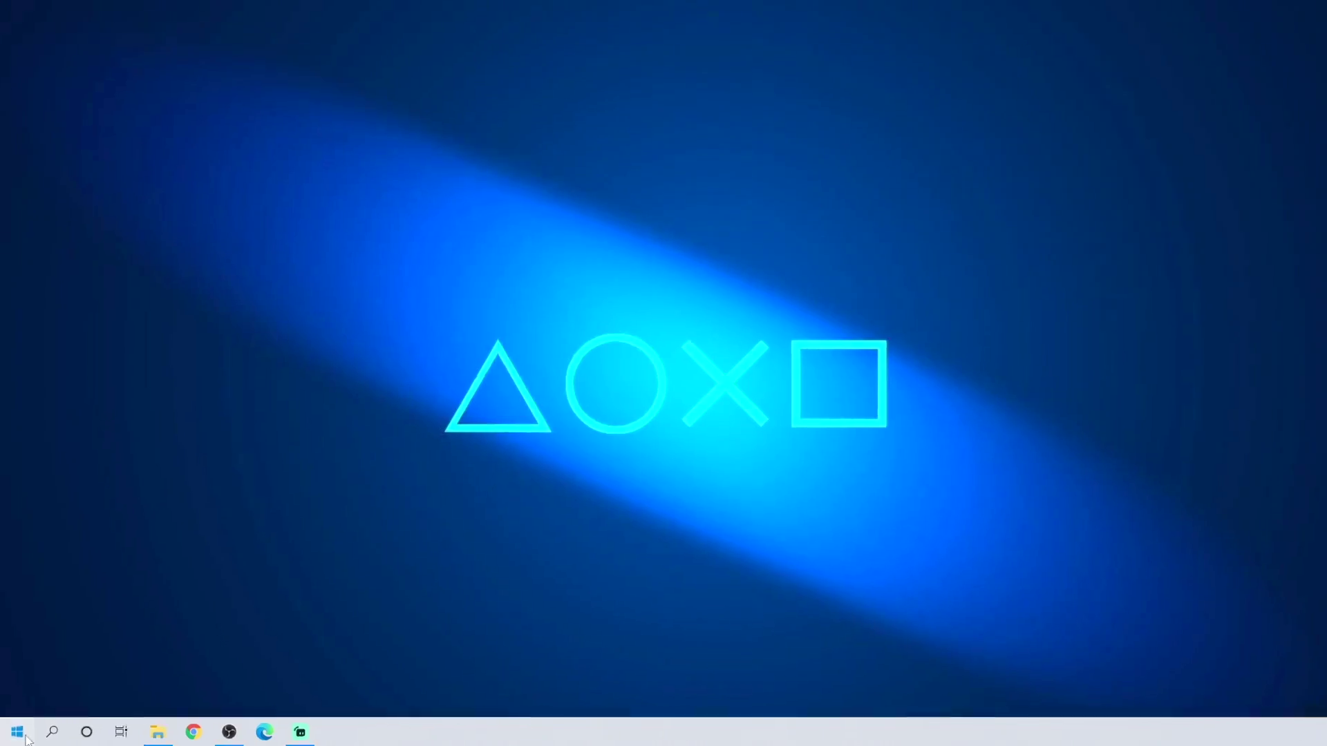
Step: Search 'vid' in the Start menu and launch the Video Editor app
left_click(20, 734)
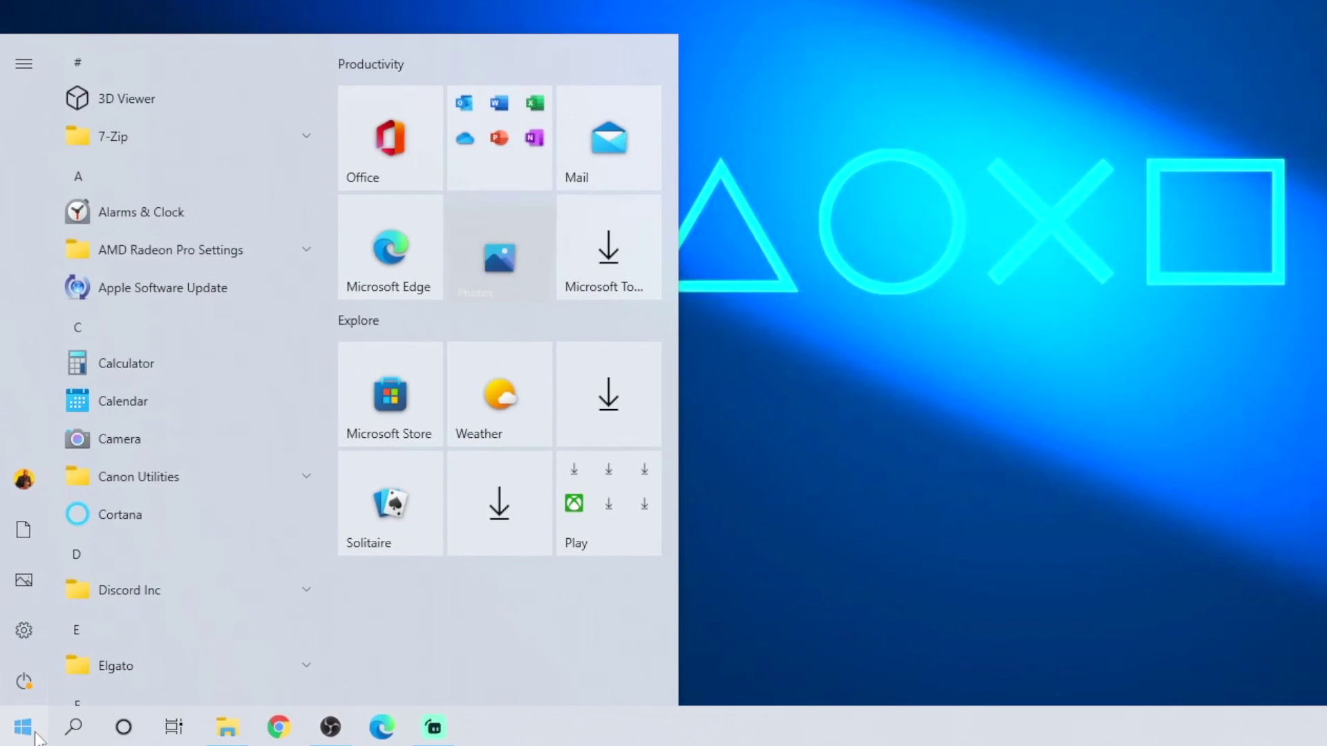
type("vi")
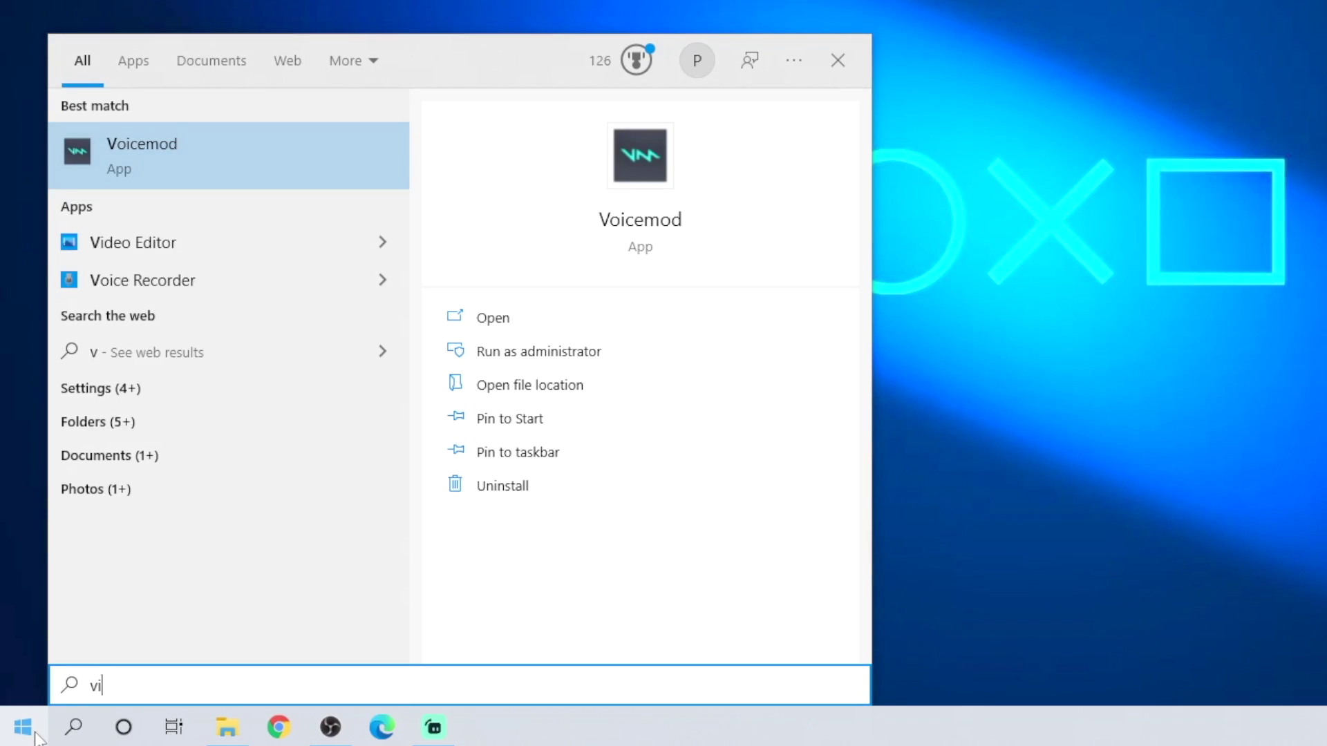
type("d")
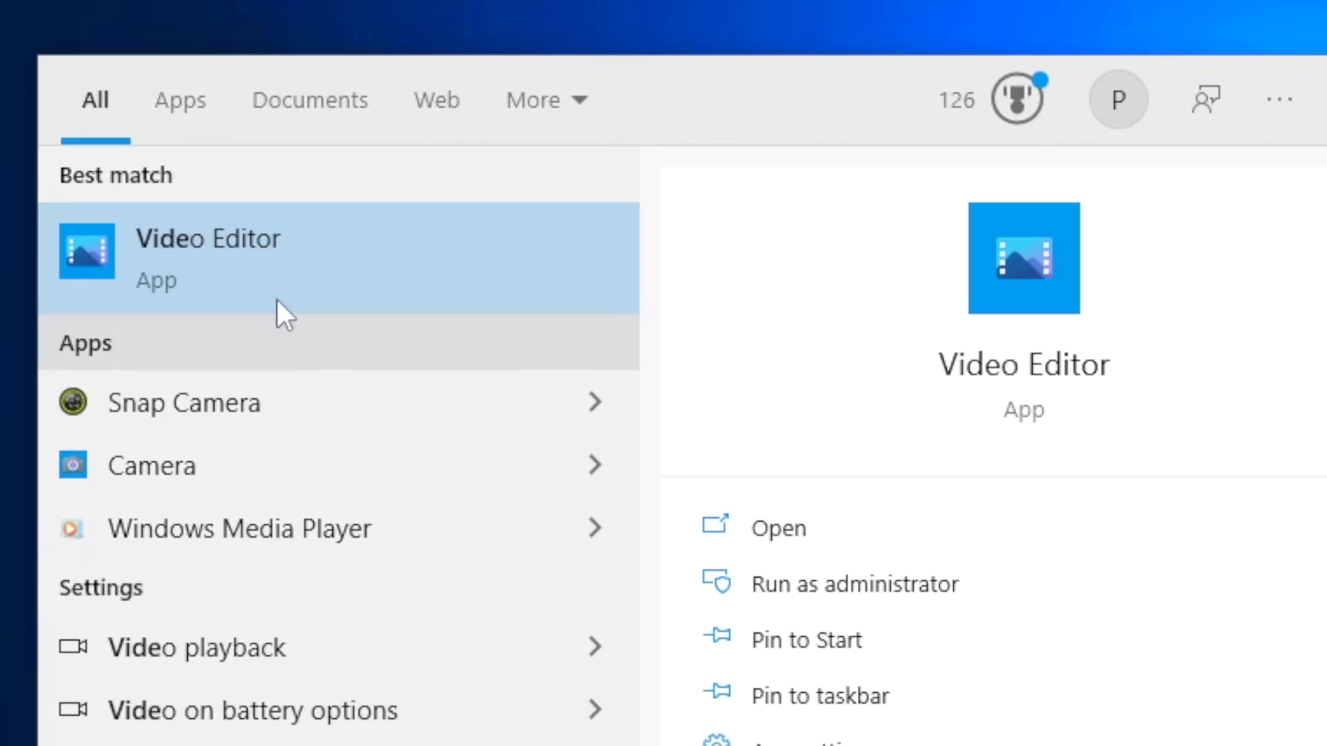
left_click(287, 256)
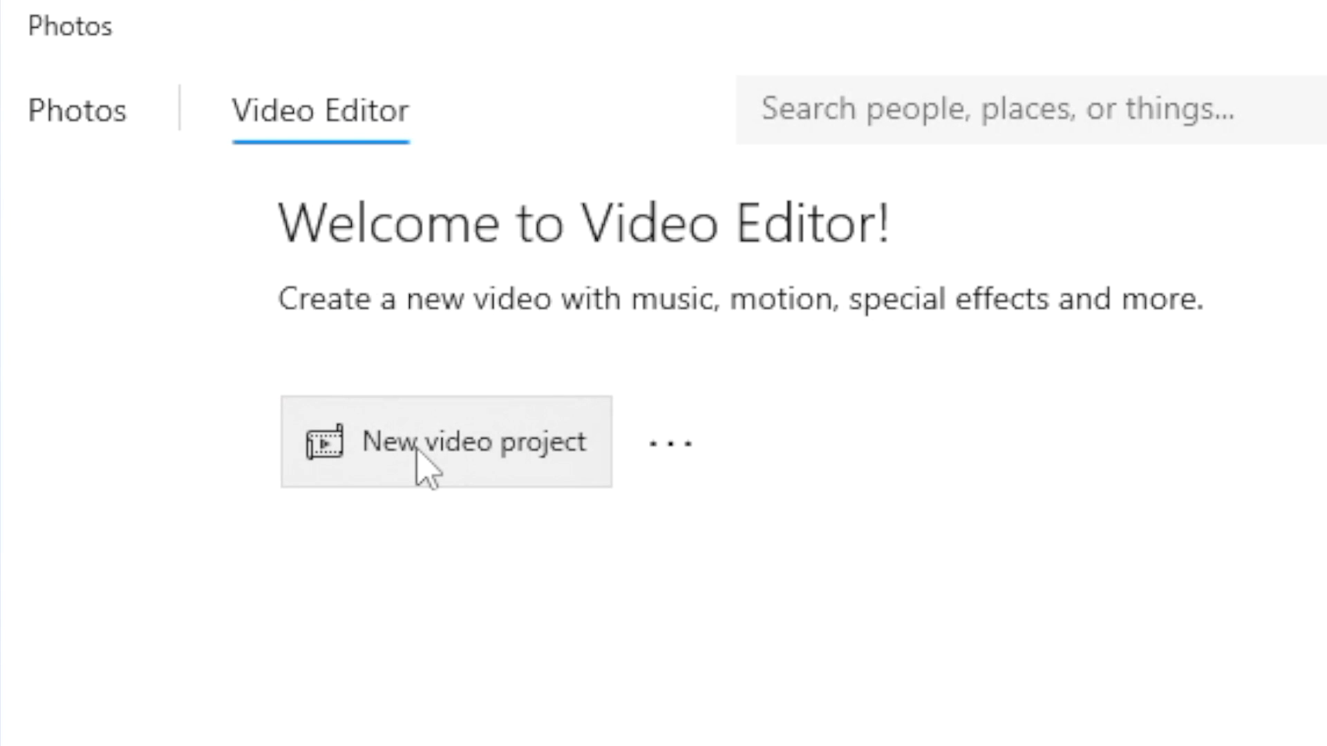
Step: Create a new video project, import the four test race clips, and place them on the storyboard
left_click(418, 450)
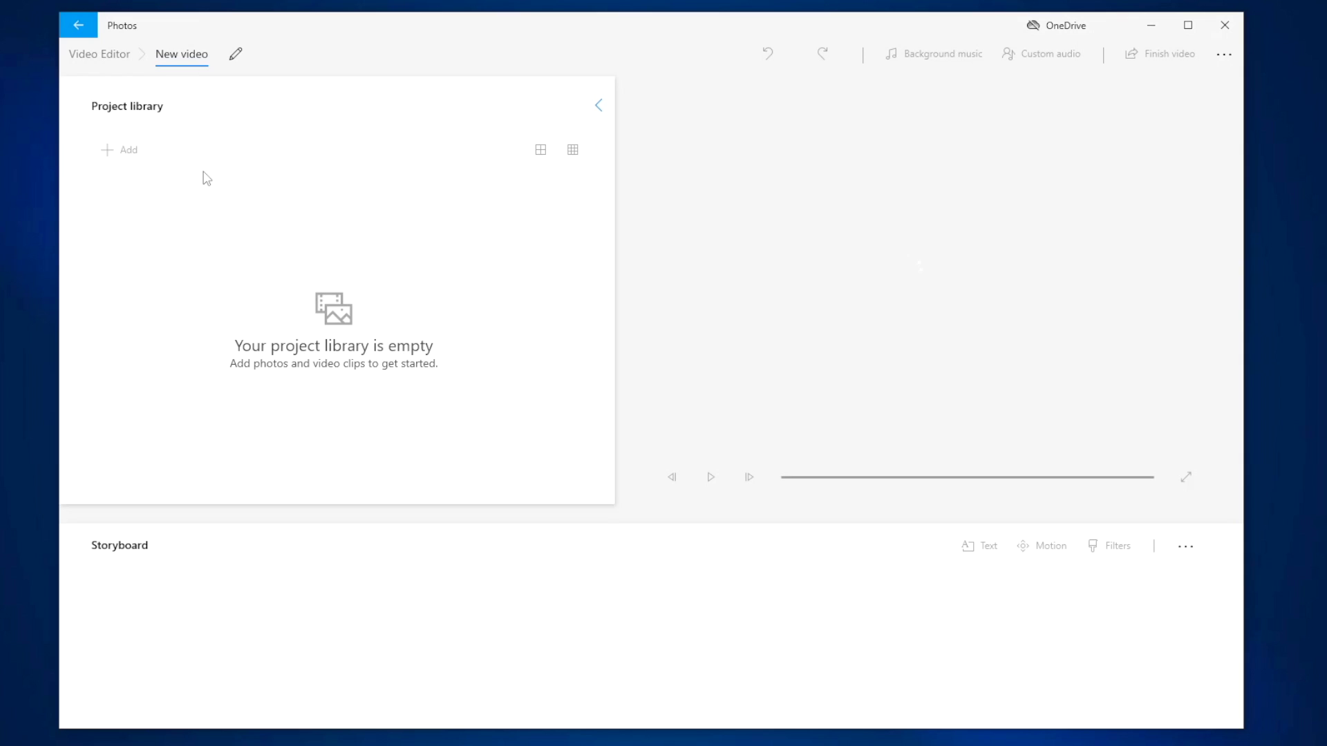
left_click_drag(634, 266, 220, 102)
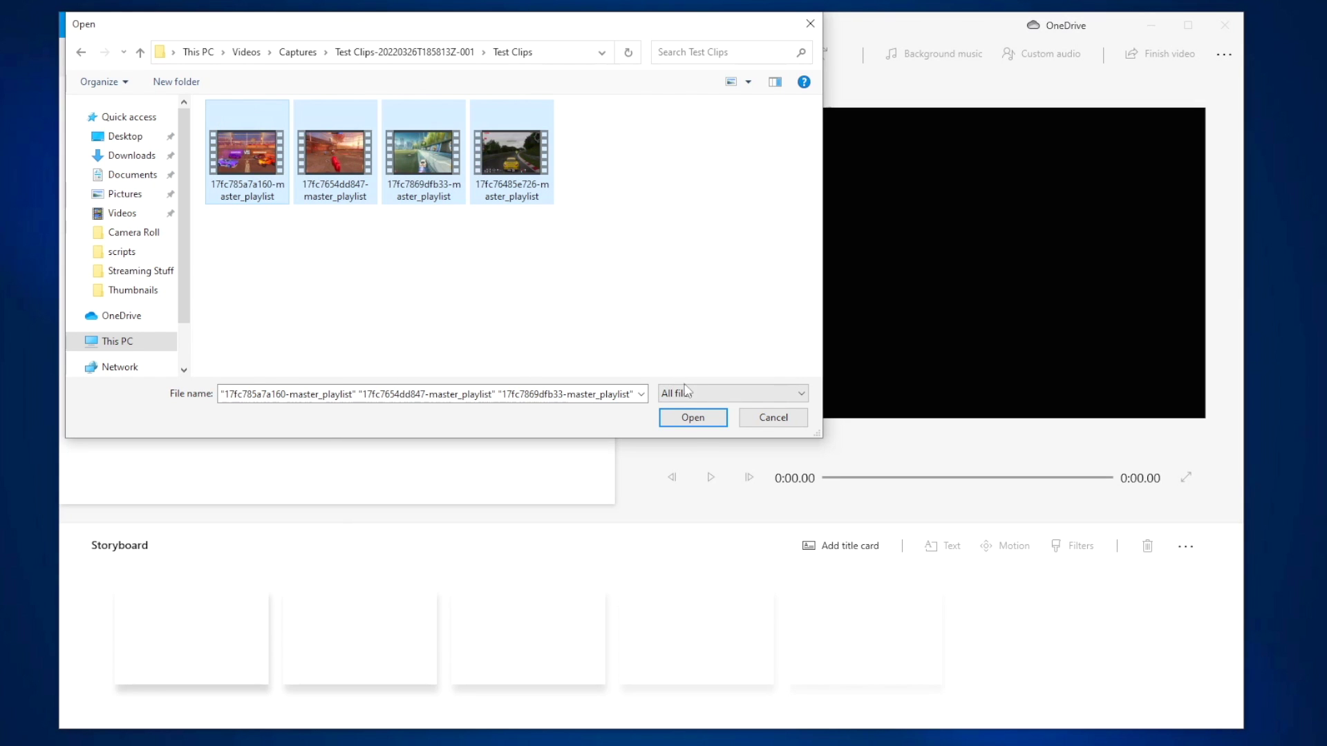
left_click(694, 419)
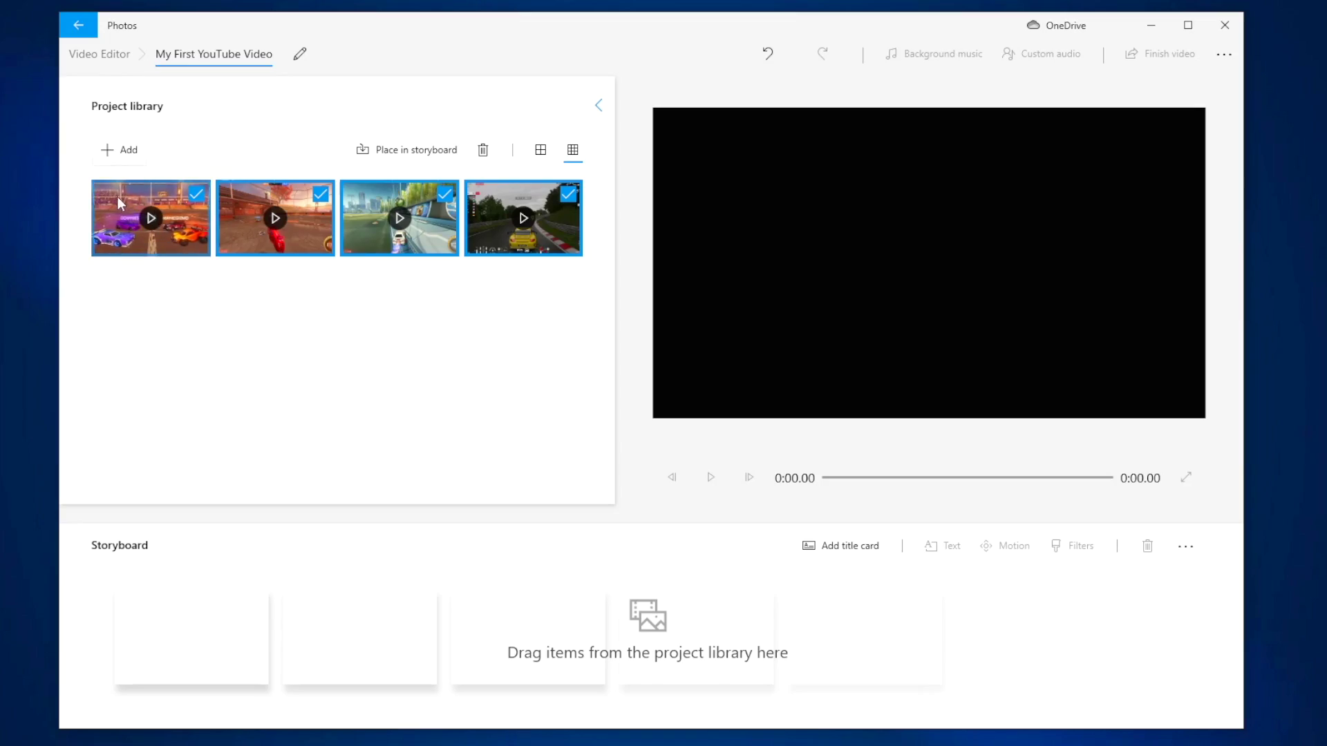
left_click_drag(173, 250, 244, 620)
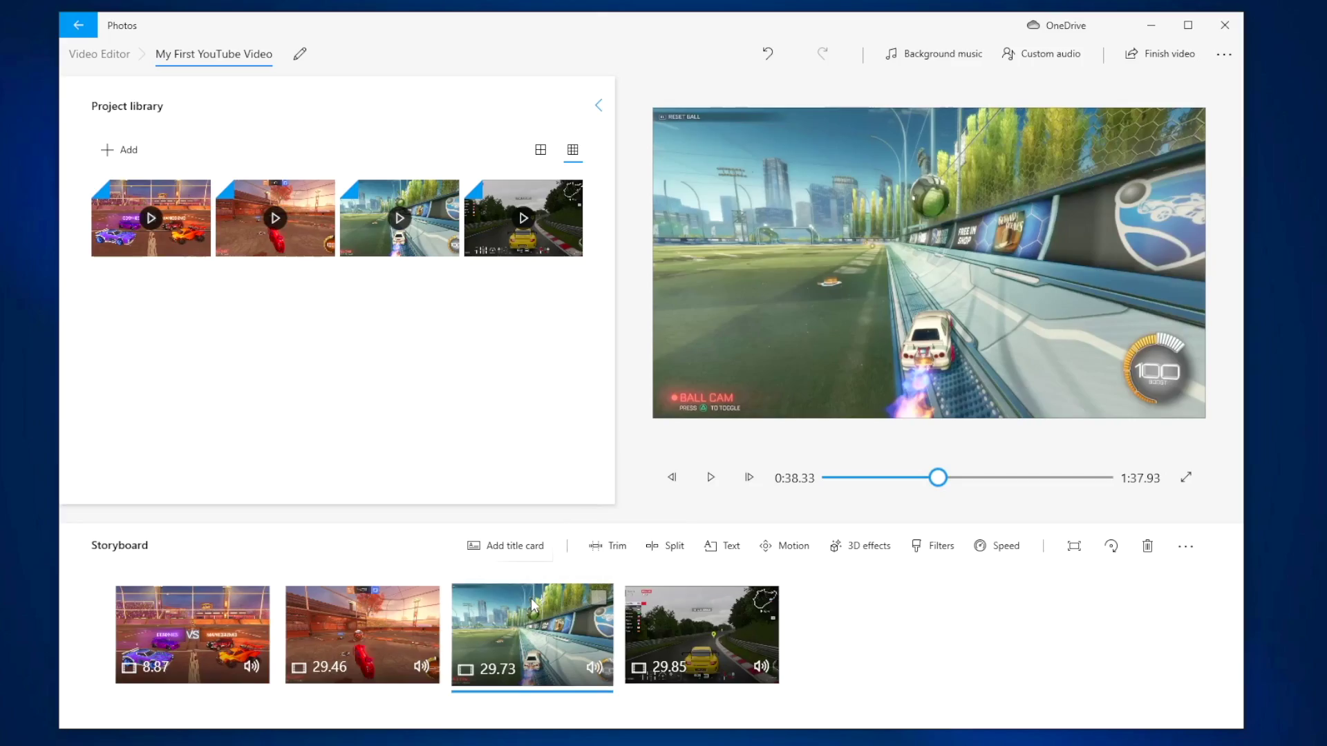
Step: Trim the third storyboard clip to start at 0:11.43 and replay from about 0:28.86
right_click(534, 599)
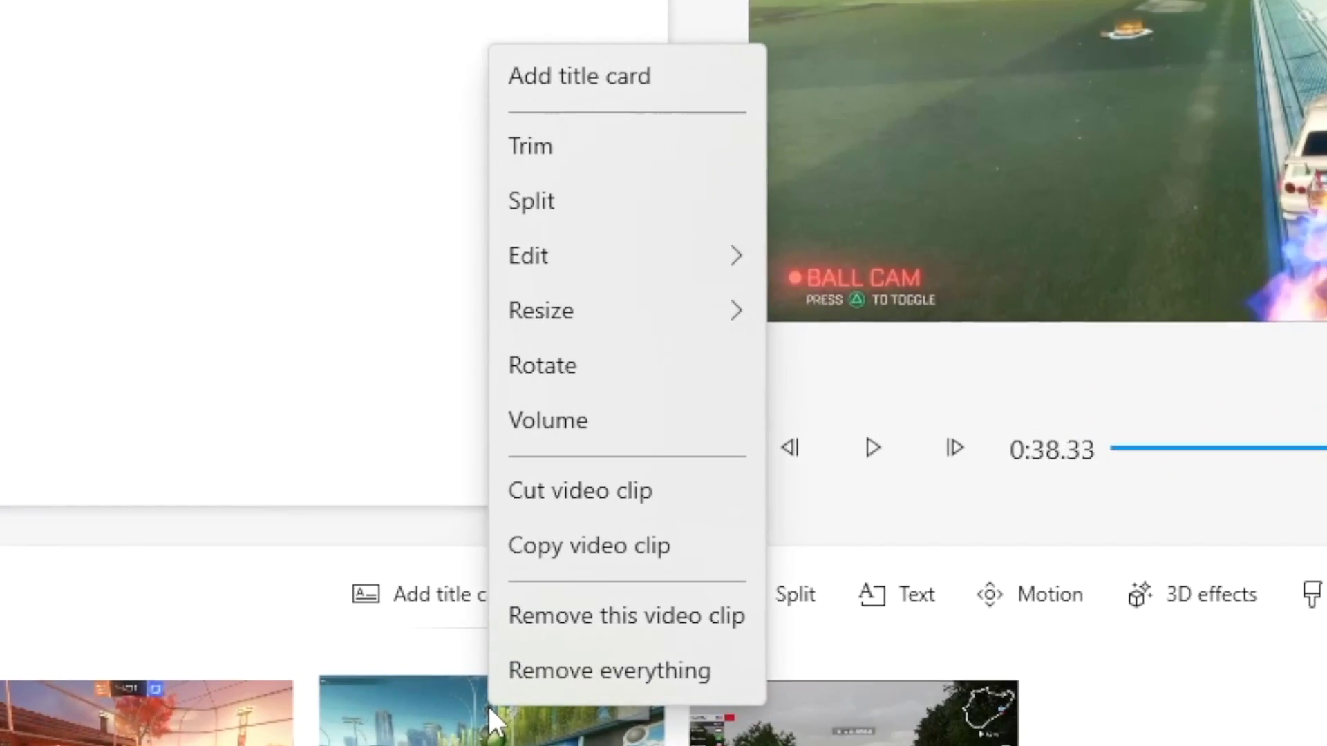
mouse_move(610, 304)
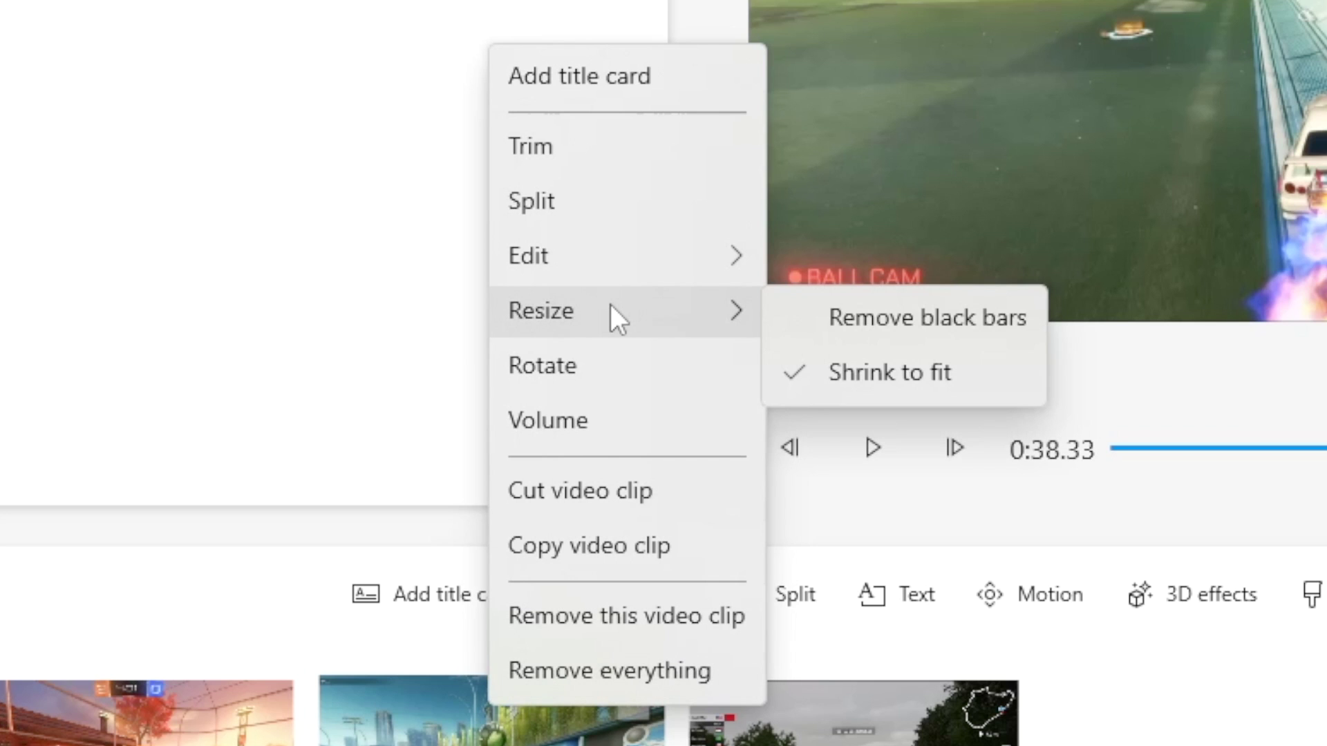
mouse_move(619, 268)
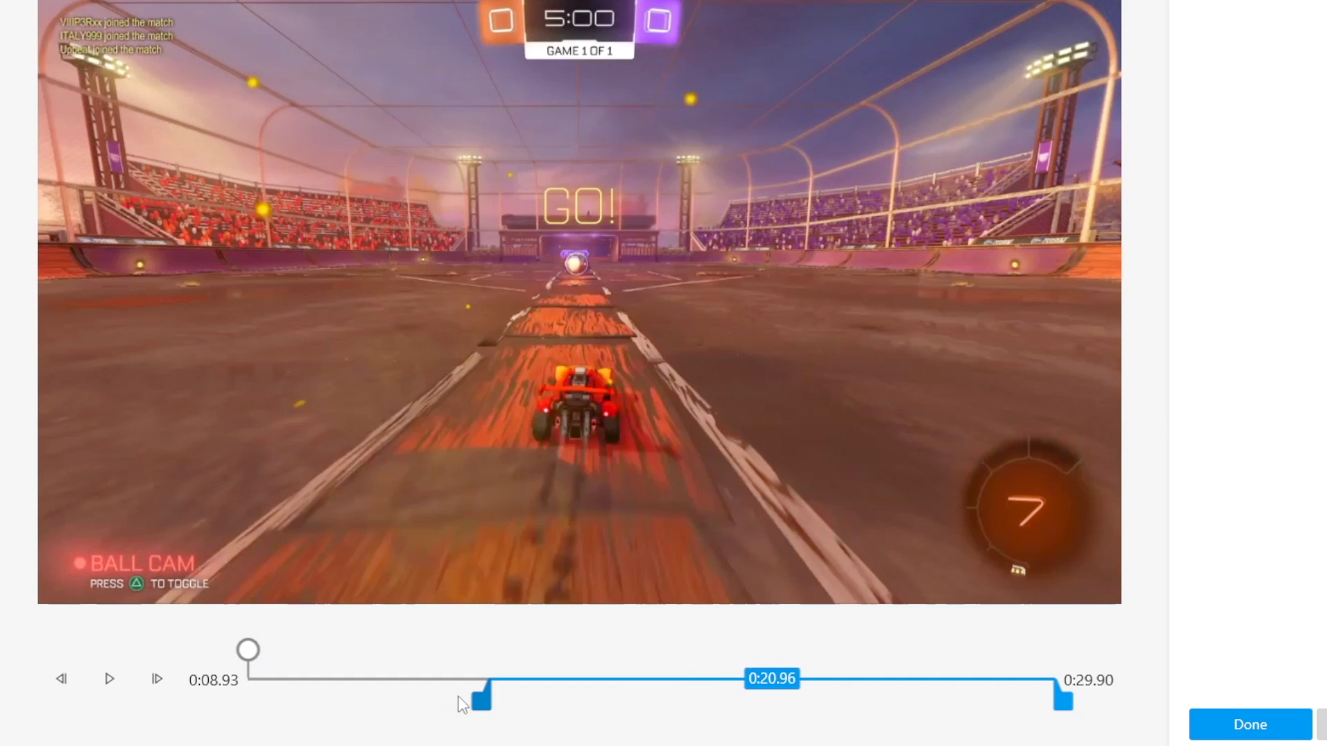
left_click_drag(456, 695, 538, 691)
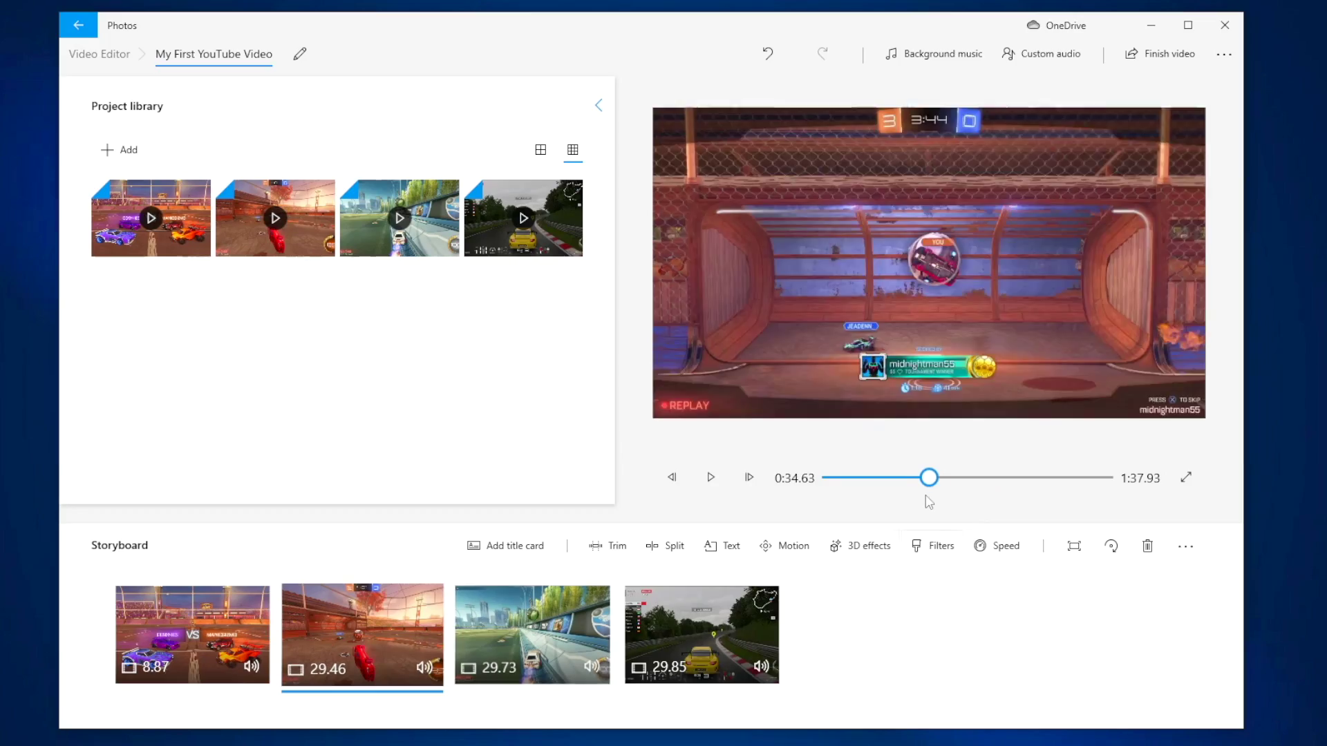
left_click_drag(930, 478, 1121, 502)
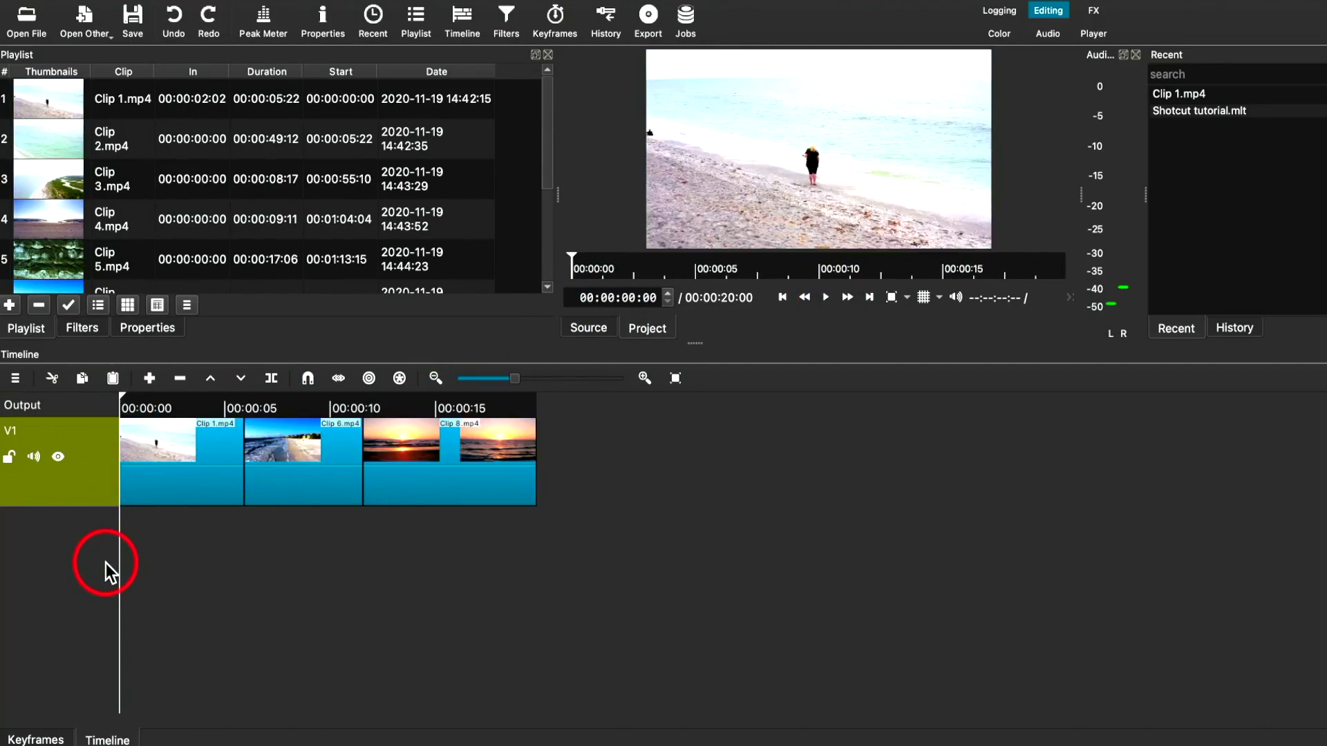
Step: Play Clip 1 and give it a Color Grading filter
key("space")
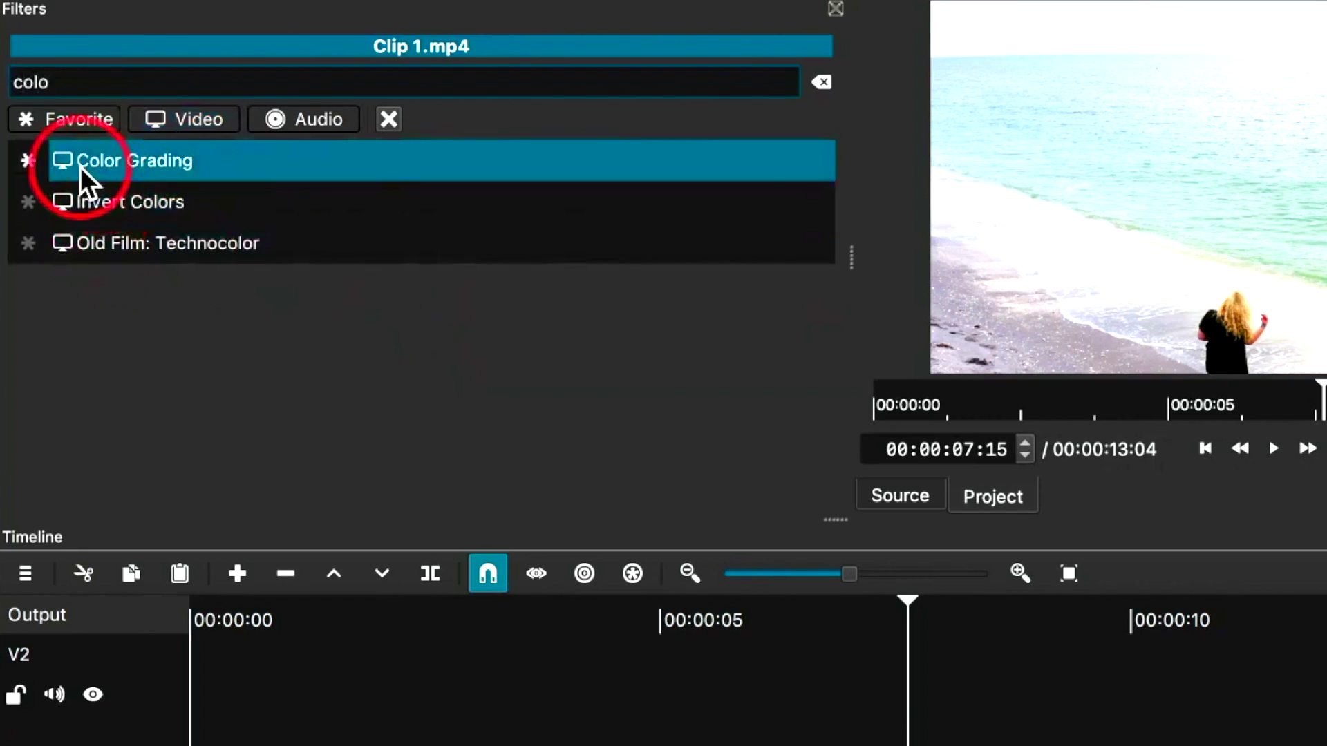
left_click(67, 163)
left_click(845, 276)
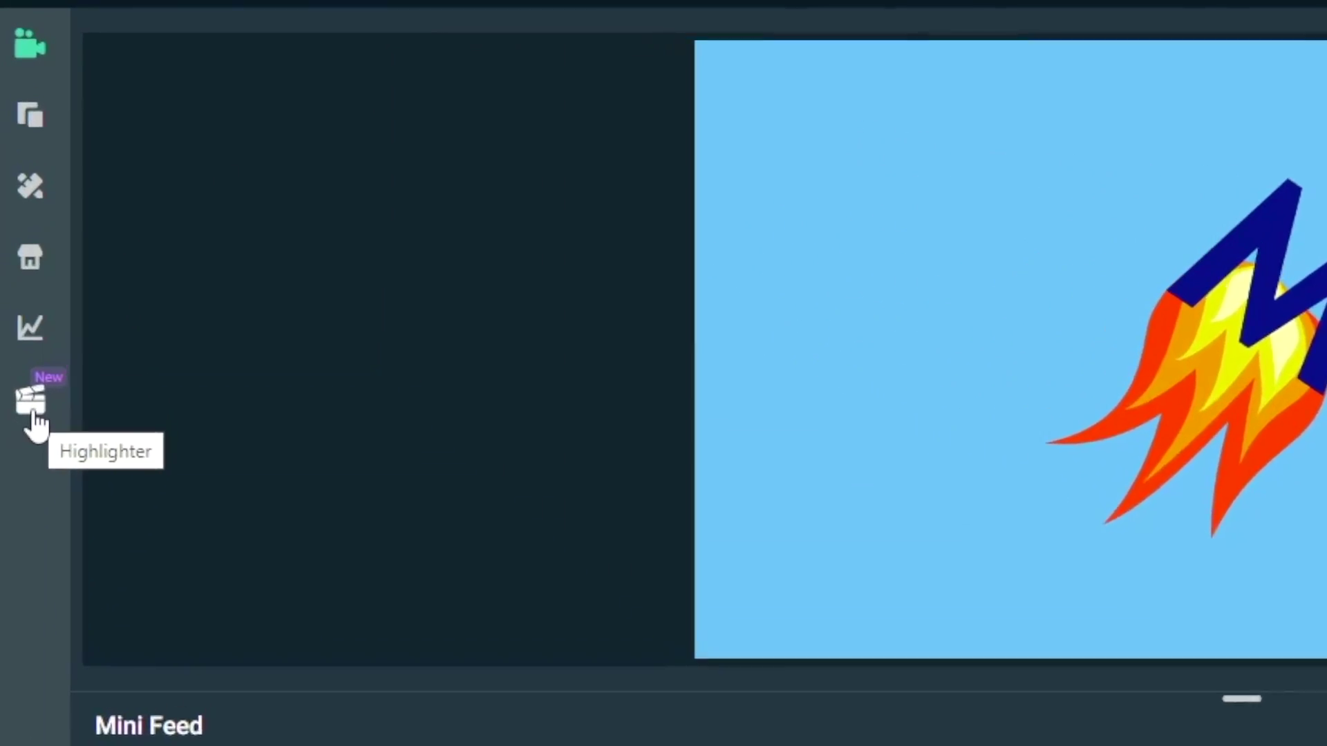
Step: Import the gameplay video into the Highlighter and trim it to start near the middle
left_click(39, 503)
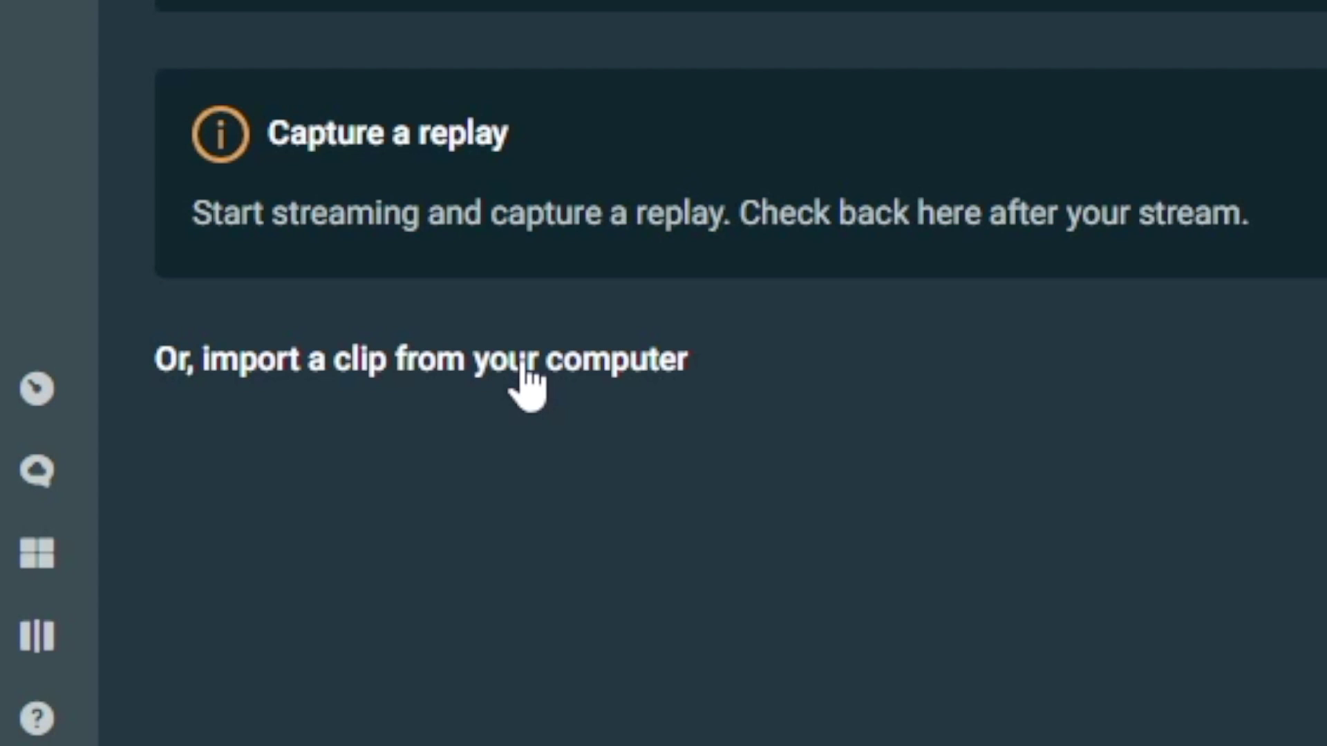
left_click(523, 370)
left_click_drag(858, 350, 296, 225)
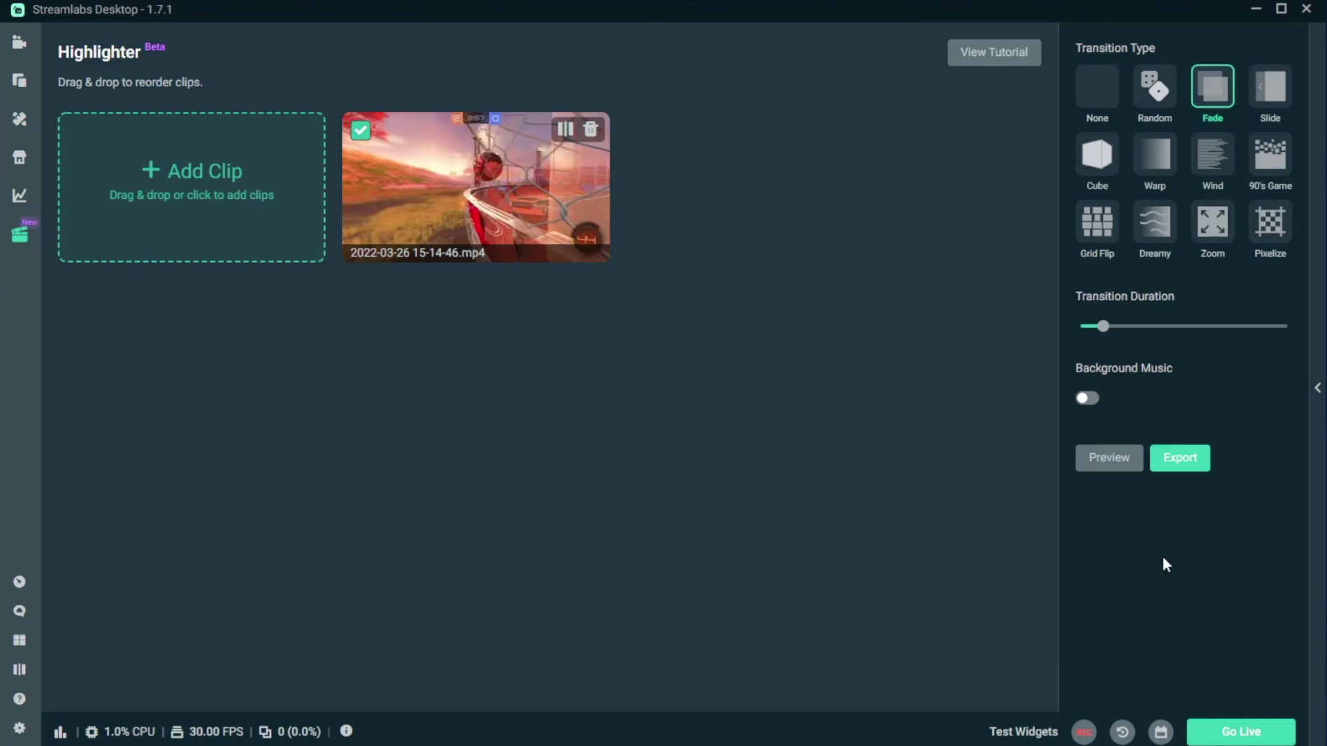
left_click(477, 187)
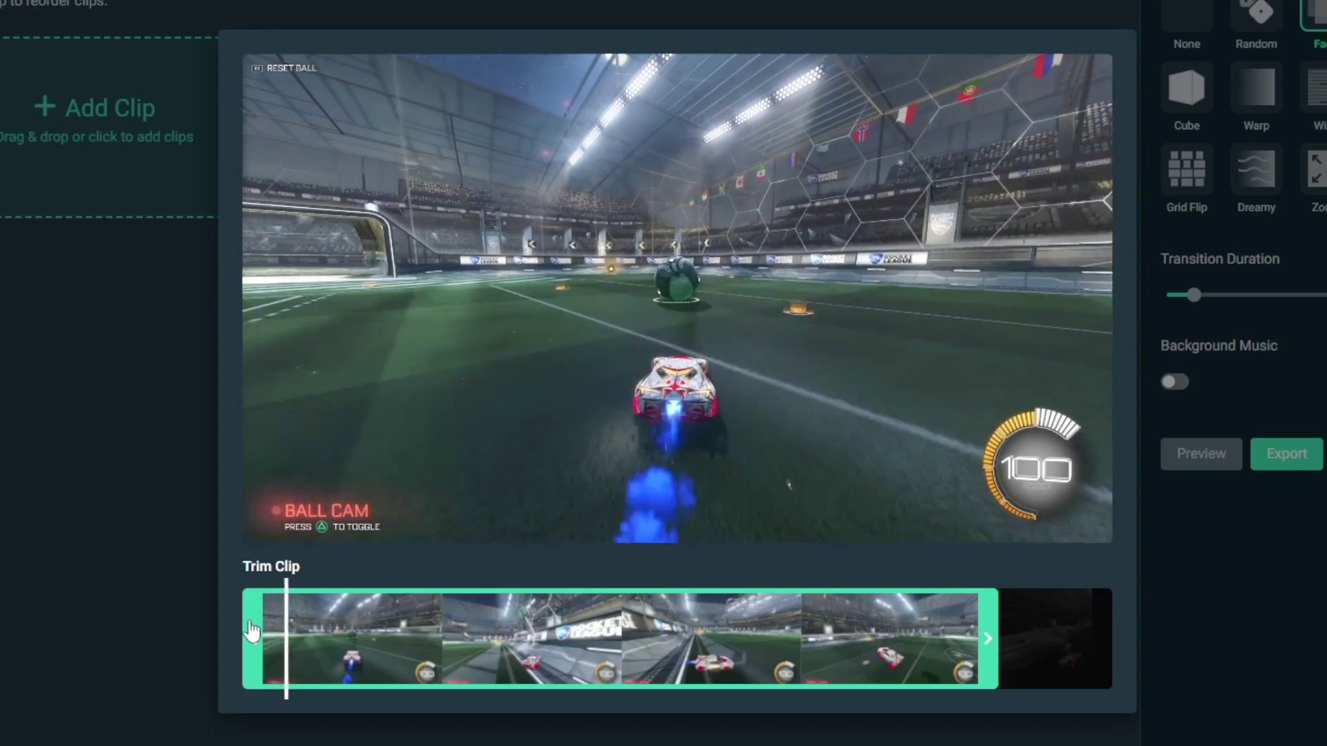
left_click_drag(252, 630, 718, 639)
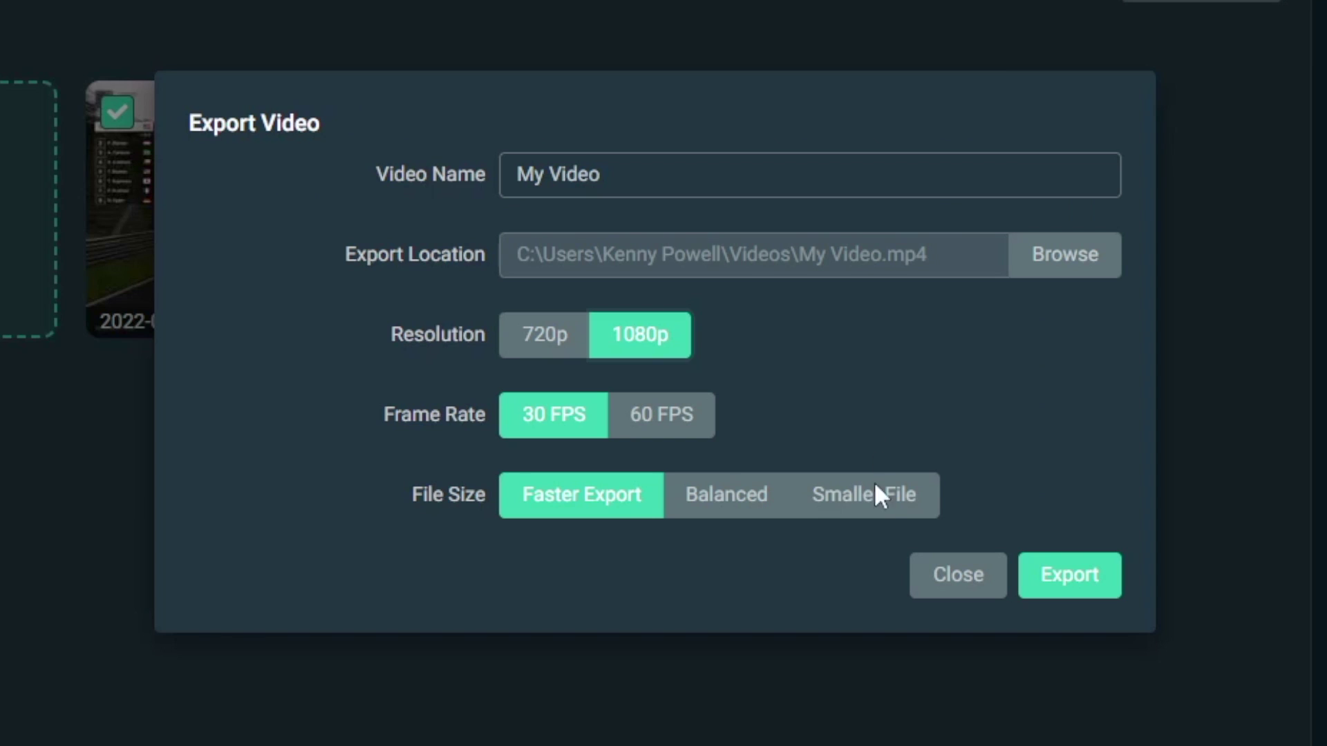
Step: Render the highlight as My Video at 1080p, 30 FPS until the YouTube upload prompt appears
left_click(1047, 586)
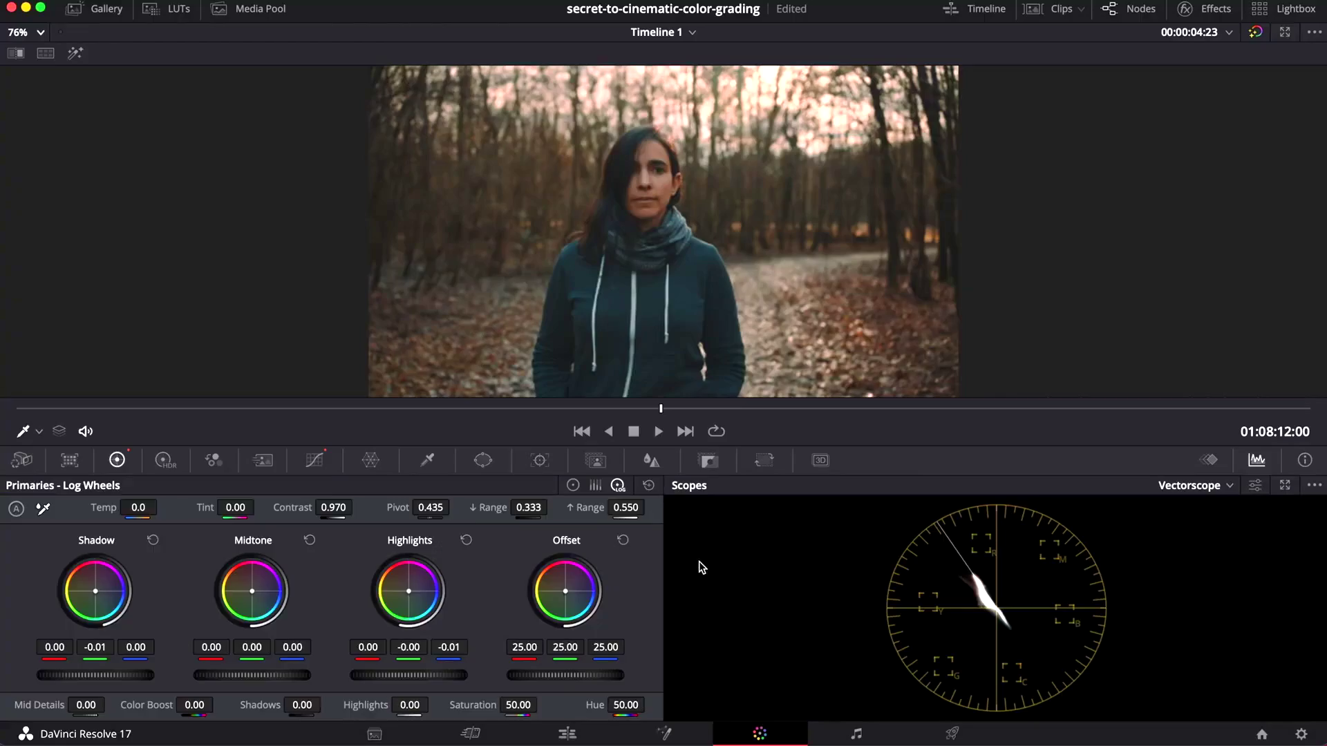
Step: Switch the Color page to curves and open the DropWarp transition in Fusion
left_click(314, 461)
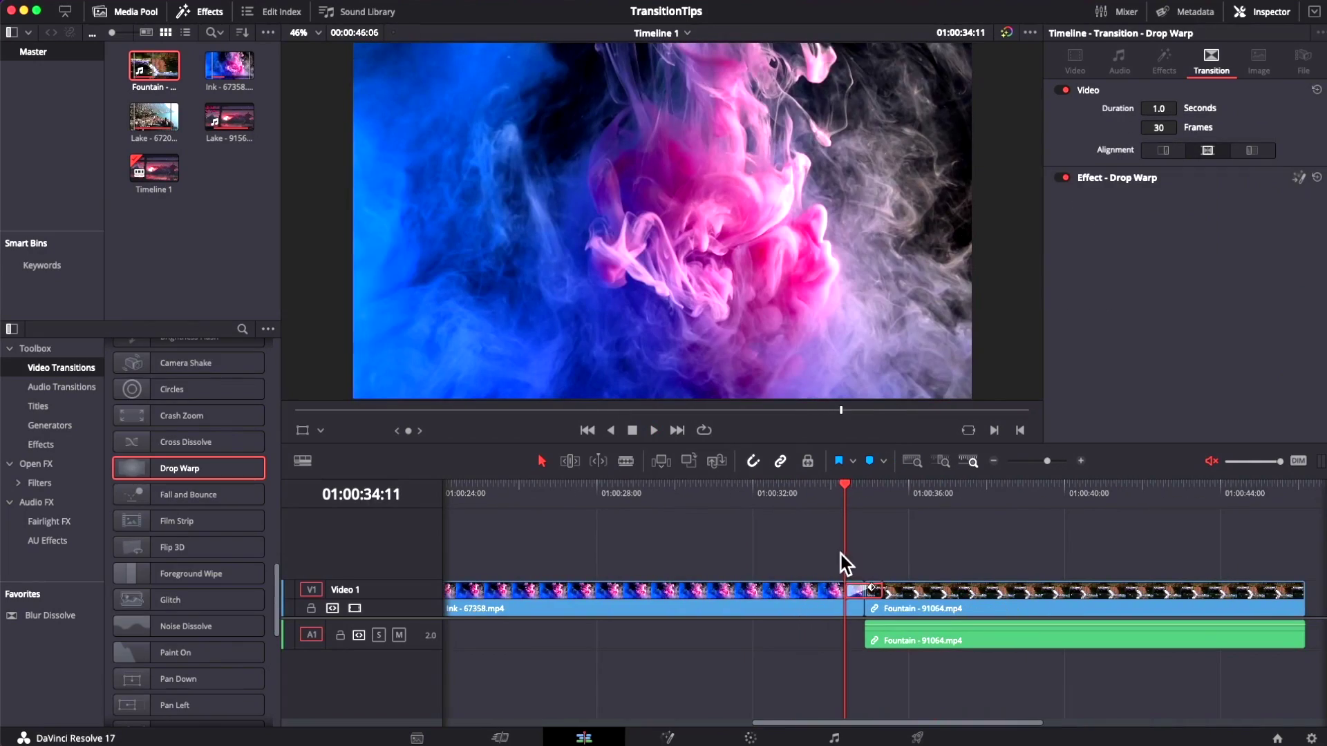
scroll(276, 475, "up", 4)
left_click(1298, 178)
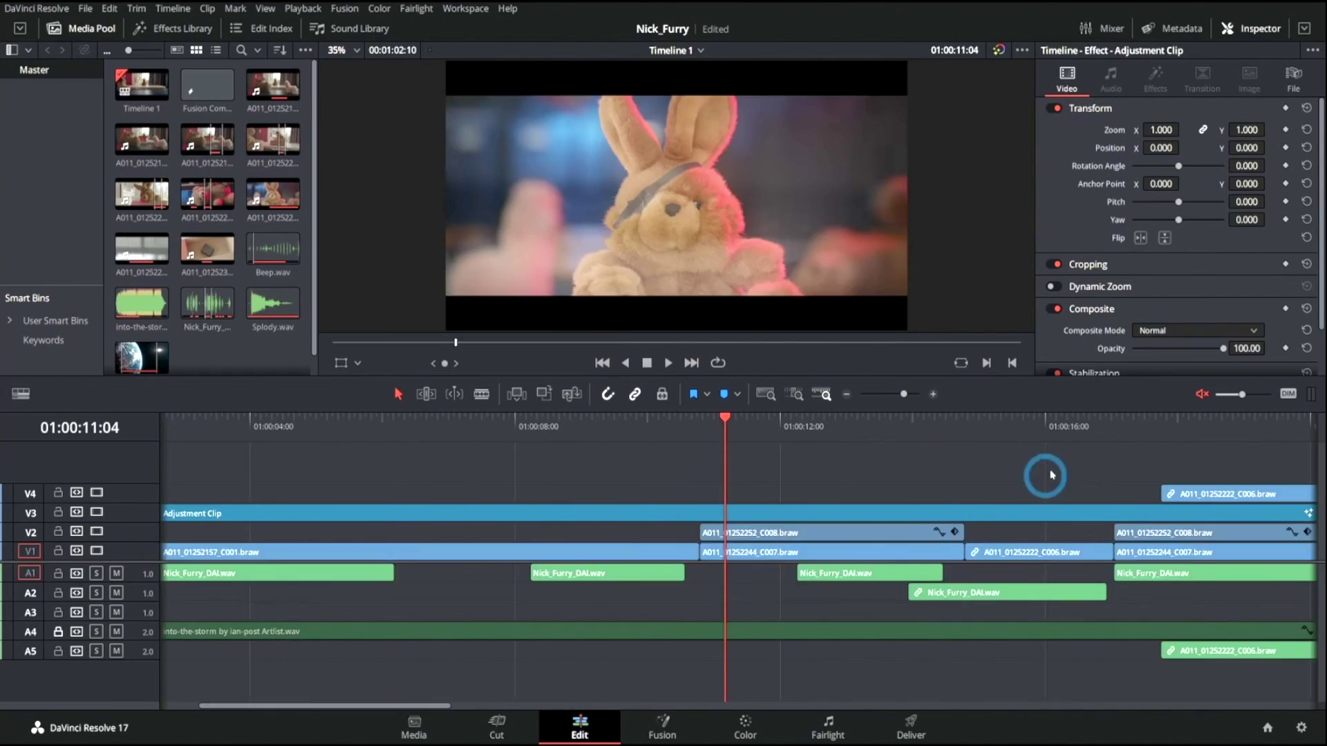
scroll(1042, 474, "right", 10)
Step: Select the lime V1 clip, set the Video Collage tile colour to white, and expand Drop Shadow
left_click(799, 557)
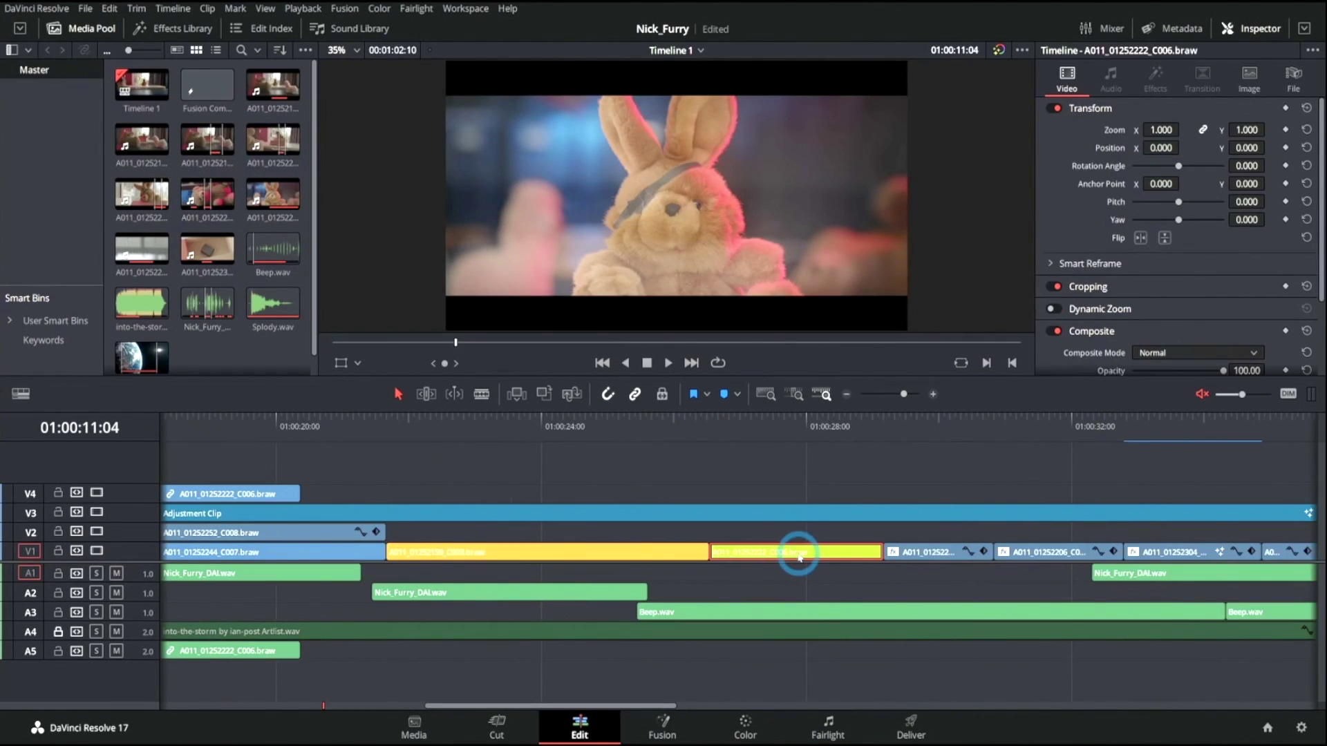
key("Up")
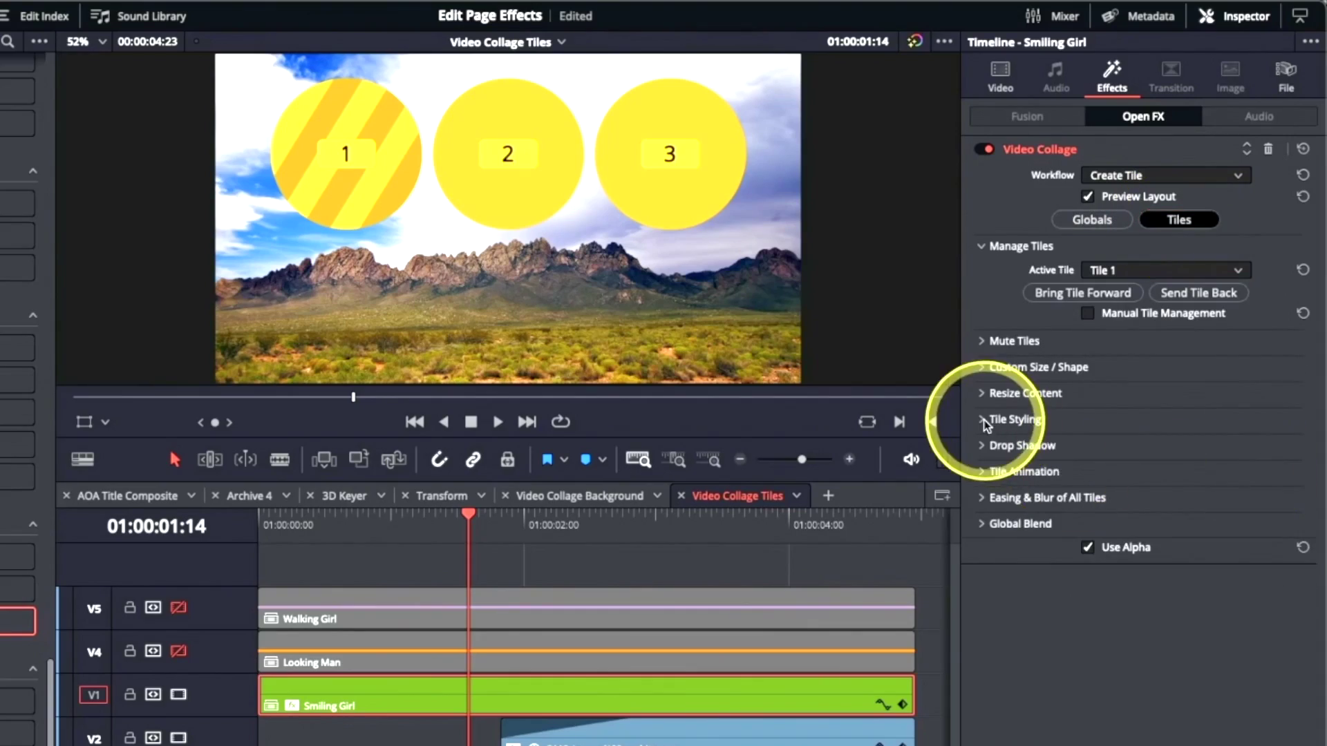
left_click(1098, 488)
left_click_drag(484, 296, 533, 296)
left_click(550, 525)
left_click(982, 536)
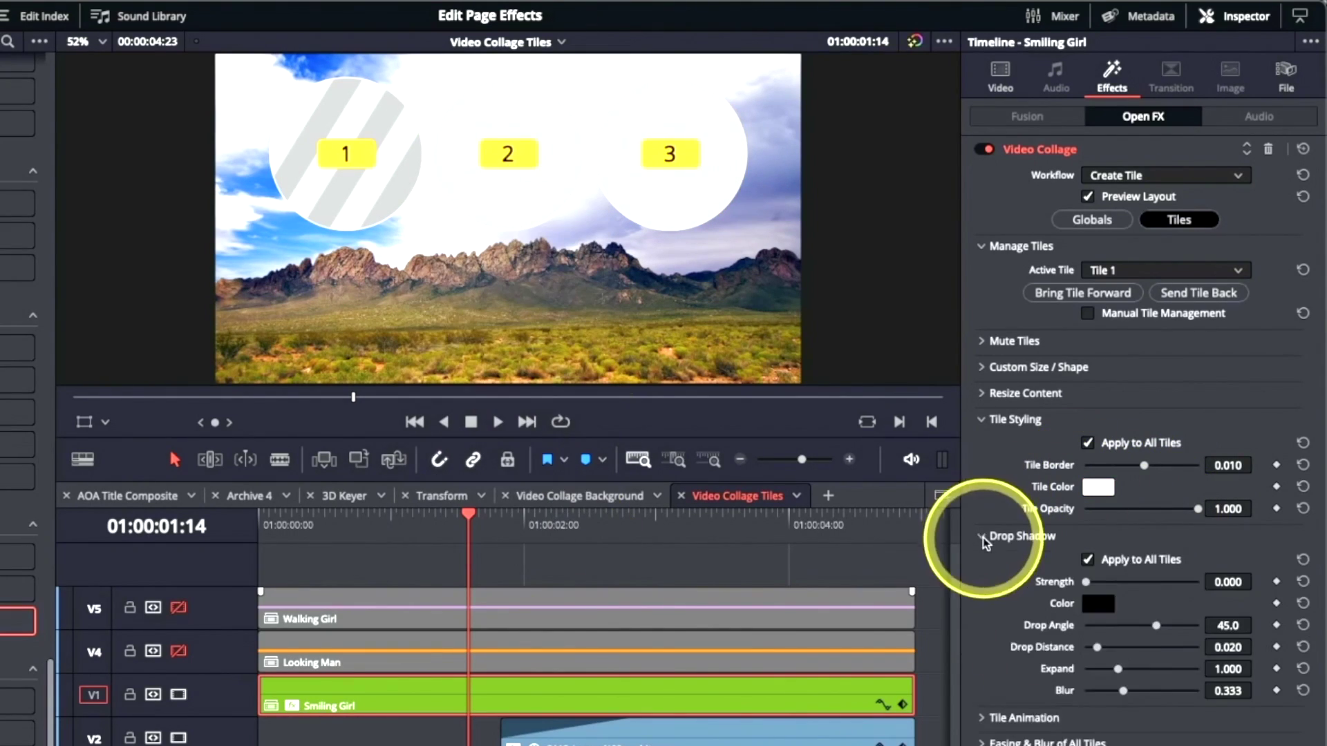
scroll(1076, 697, "down", 2)
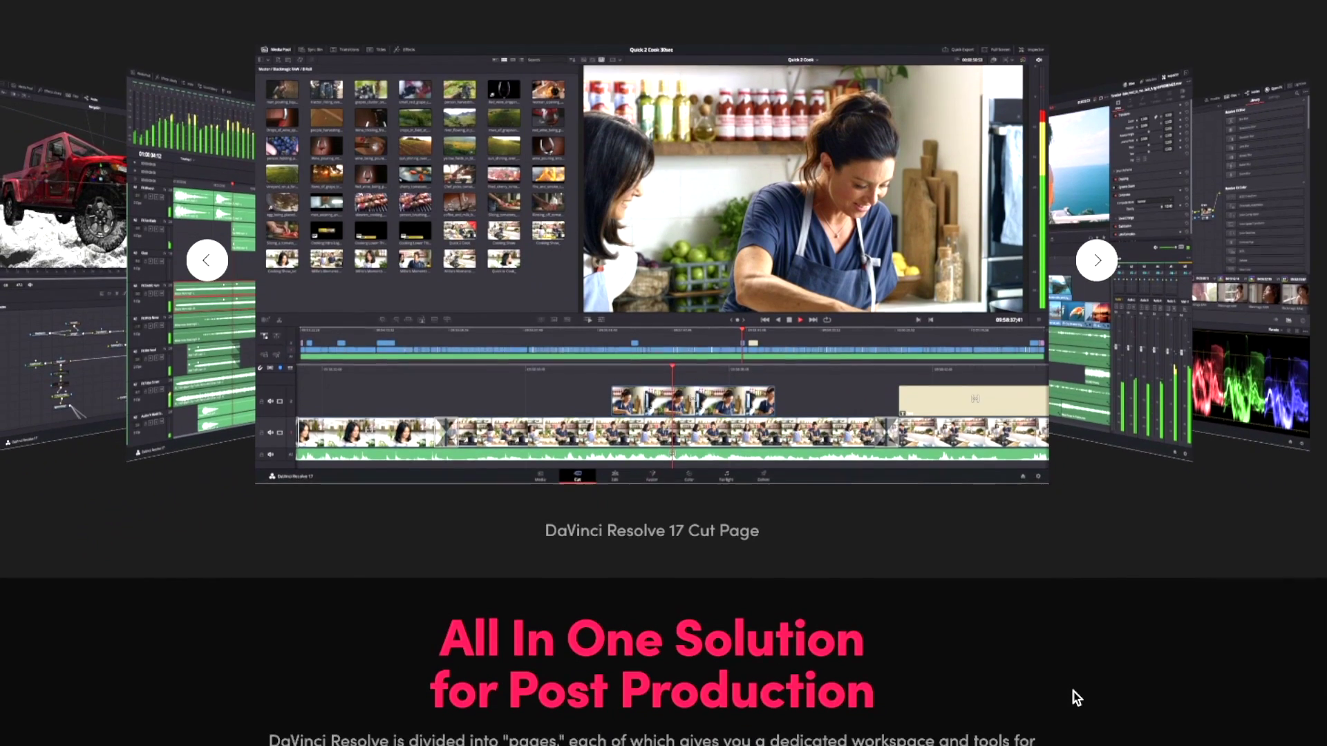